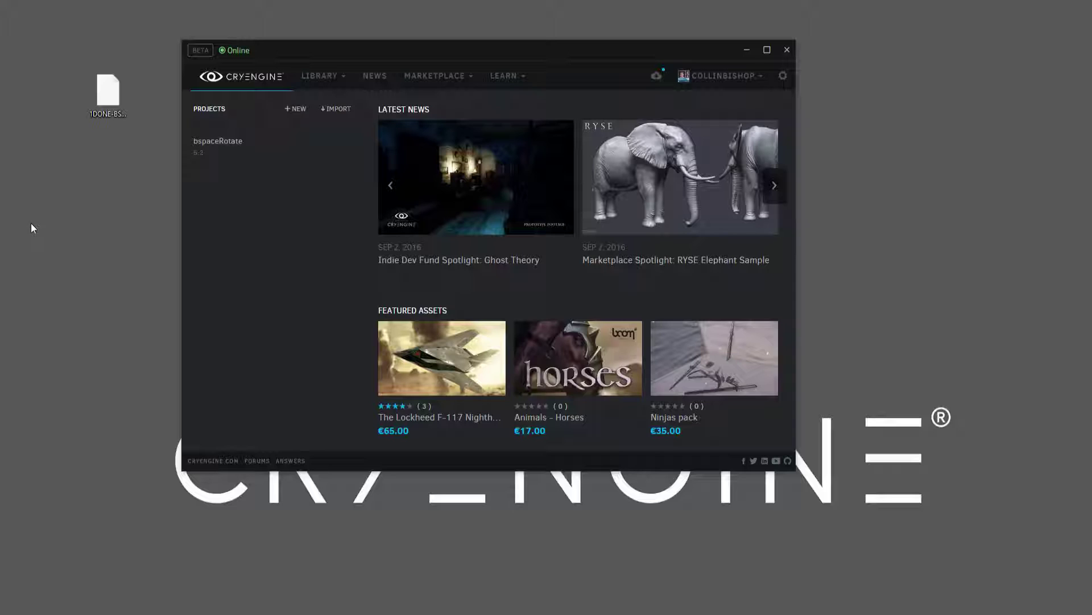
Step: Pick out the bspaceRotate project (version 5.2) in the CRYENGINE Launcher
mouse_move(274, 154)
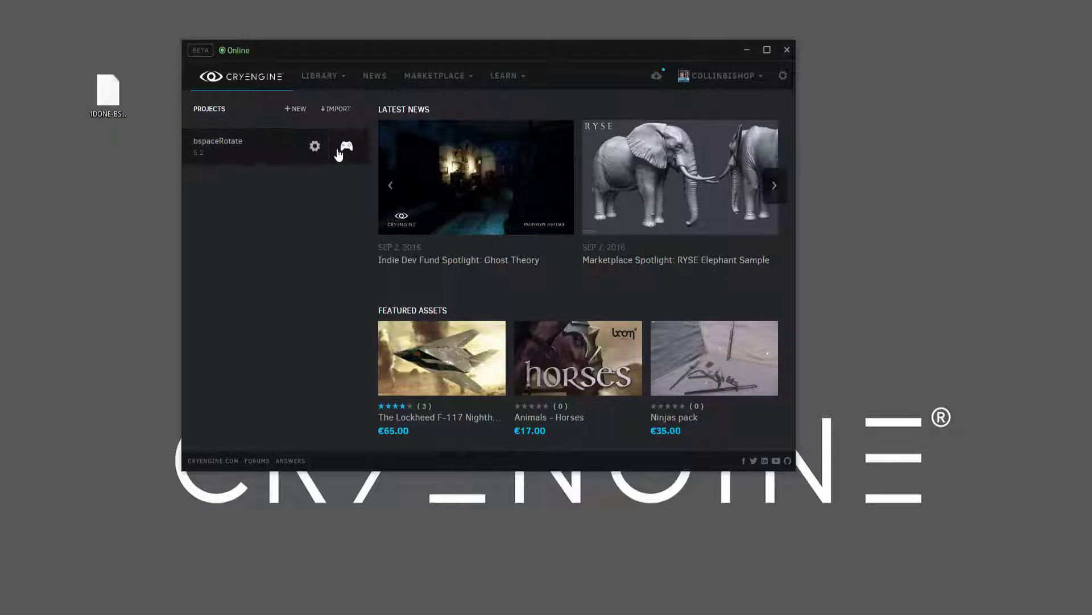
Step: Launch bspaceRotate in Sandbox and open the 'example' level through File > Open
double_click(273, 149)
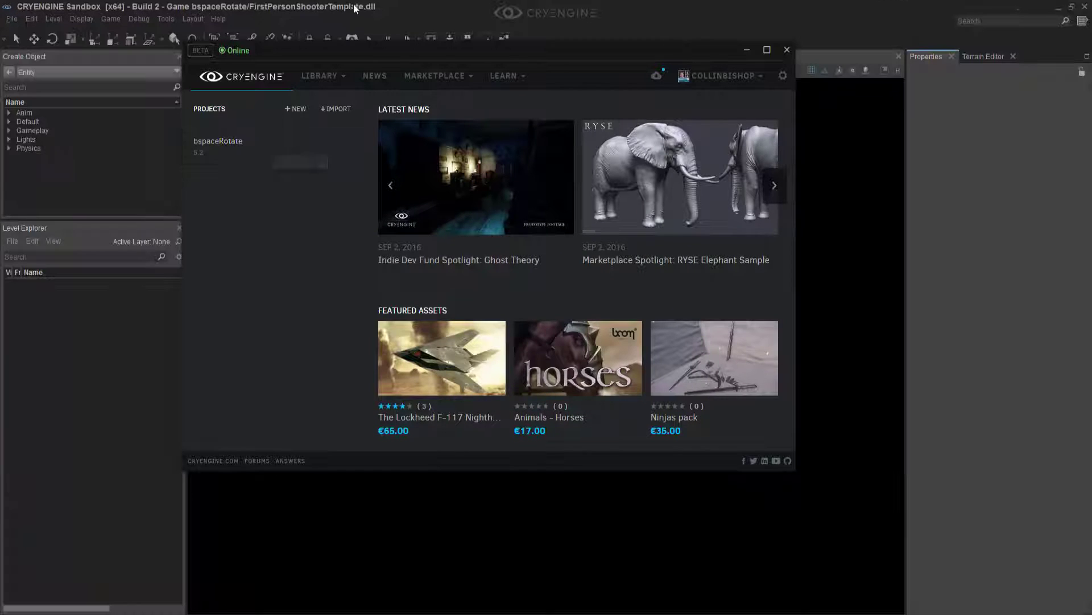
left_click(388, 11)
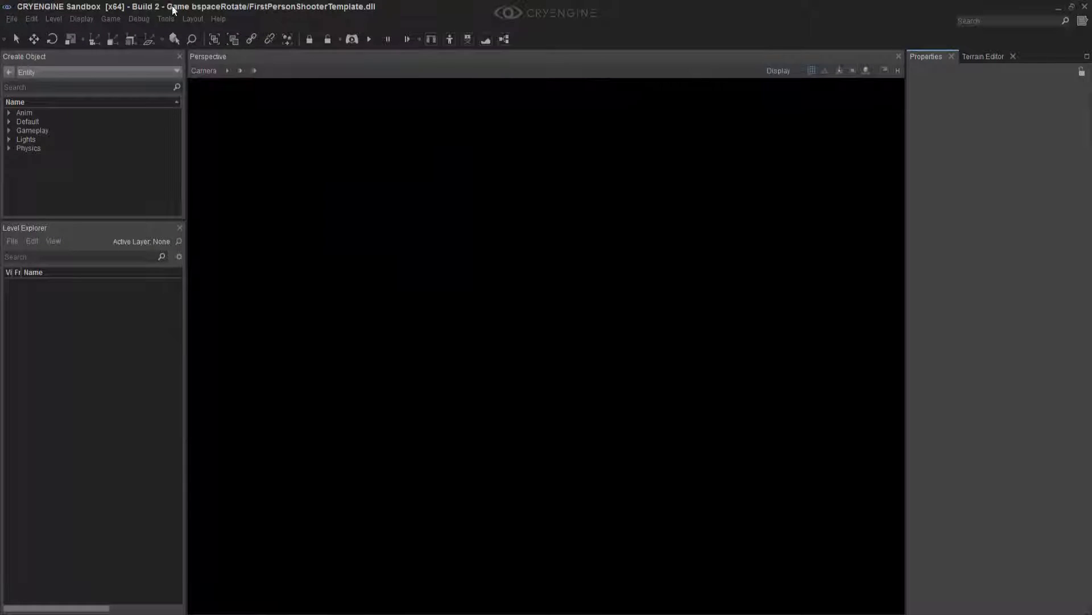
left_click(11, 18)
left_click(73, 60)
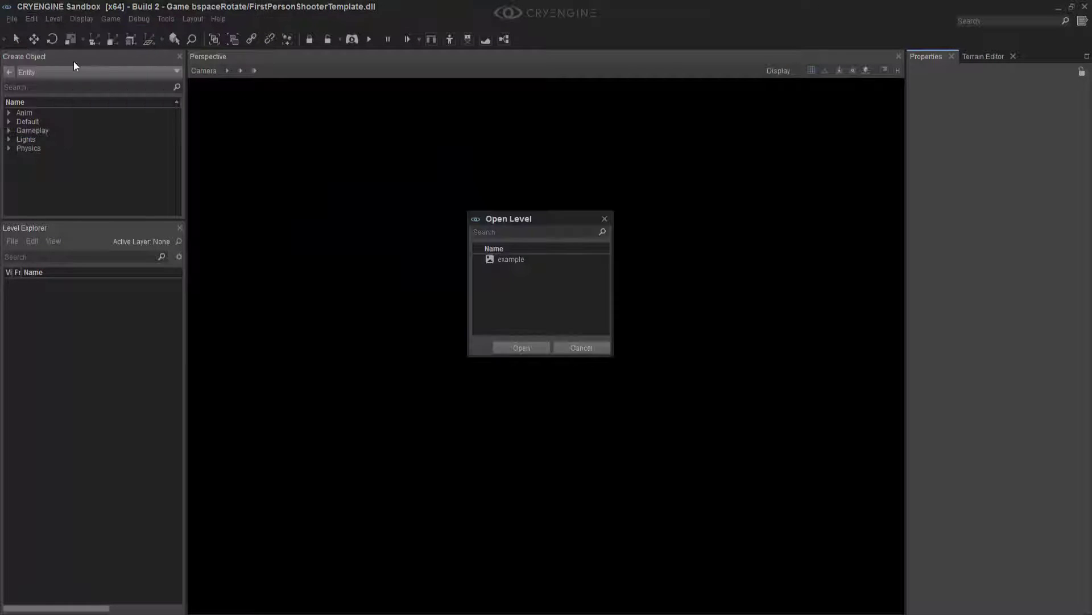
double_click(525, 259)
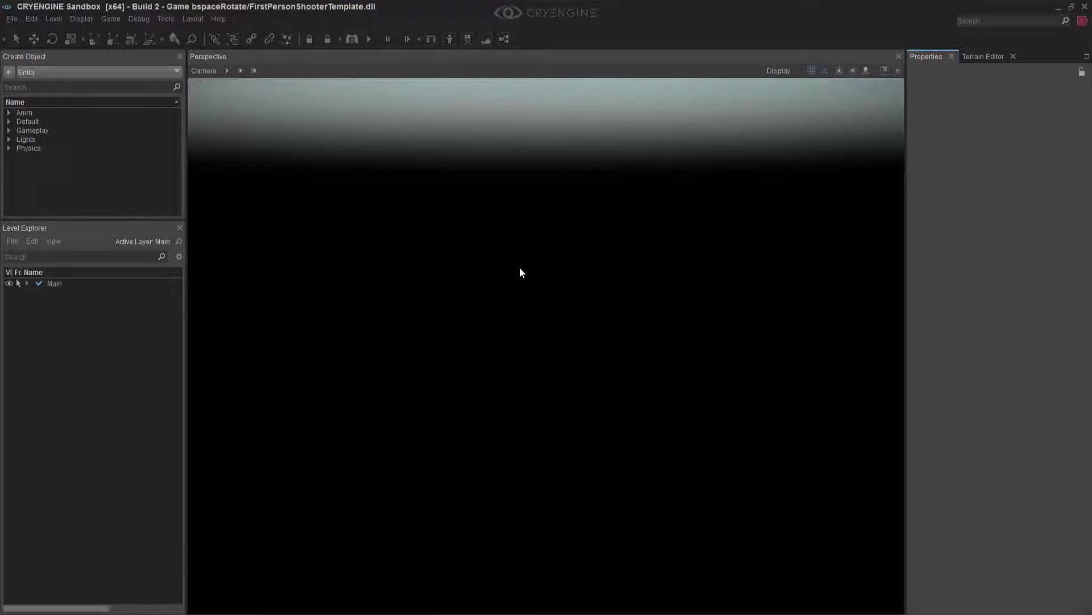
scroll(520, 267, "up", 5)
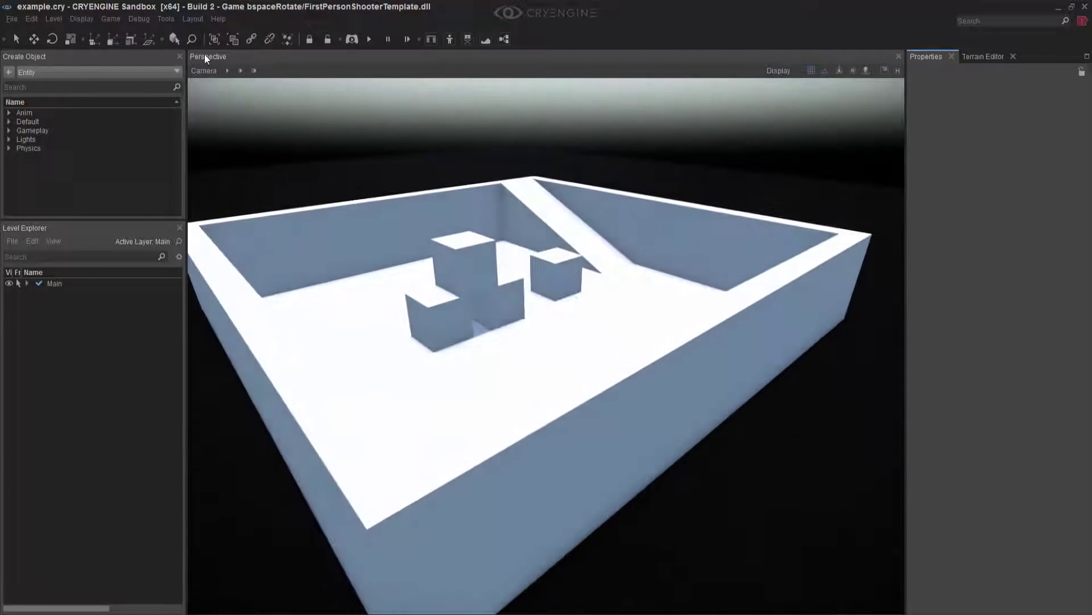
Step: Open the Character Tool maximized and load SampleCharacter's thirdperson.cdf
left_click(165, 18)
mouse_move(264, 251)
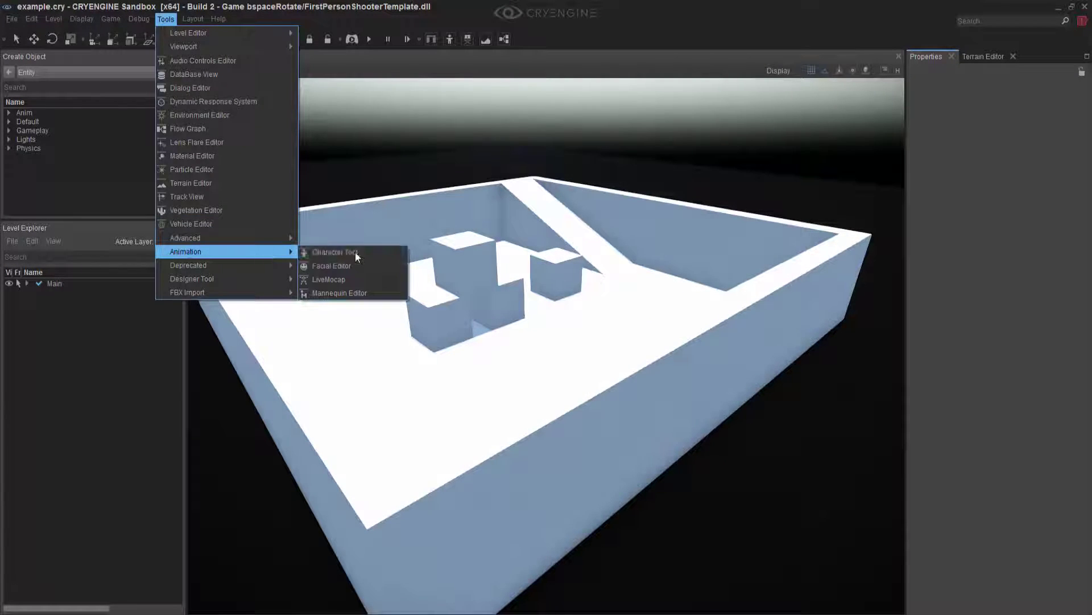
left_click(360, 252)
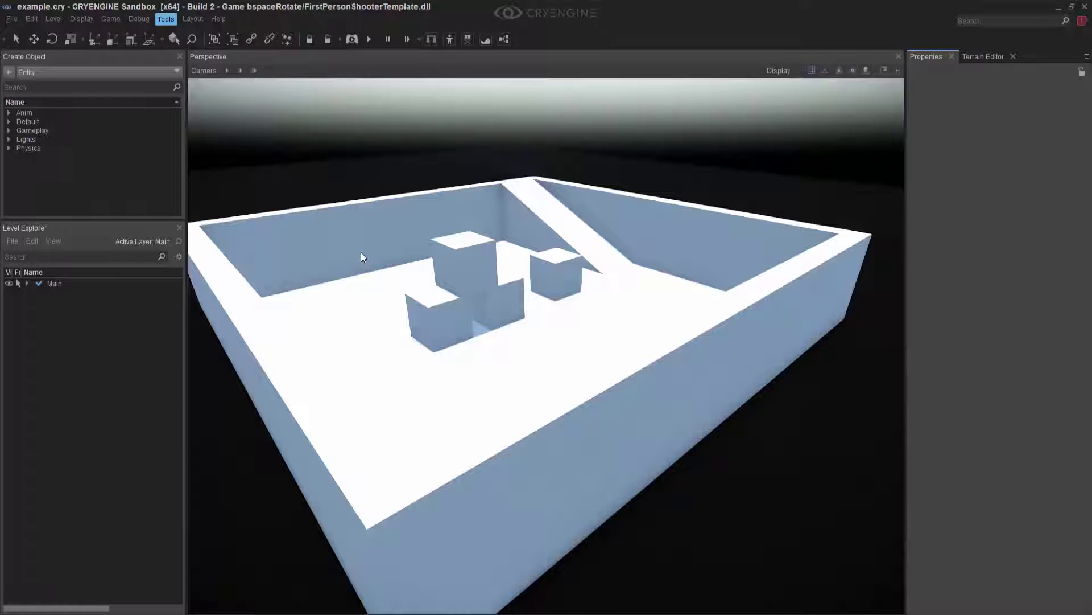
left_click(464, 46)
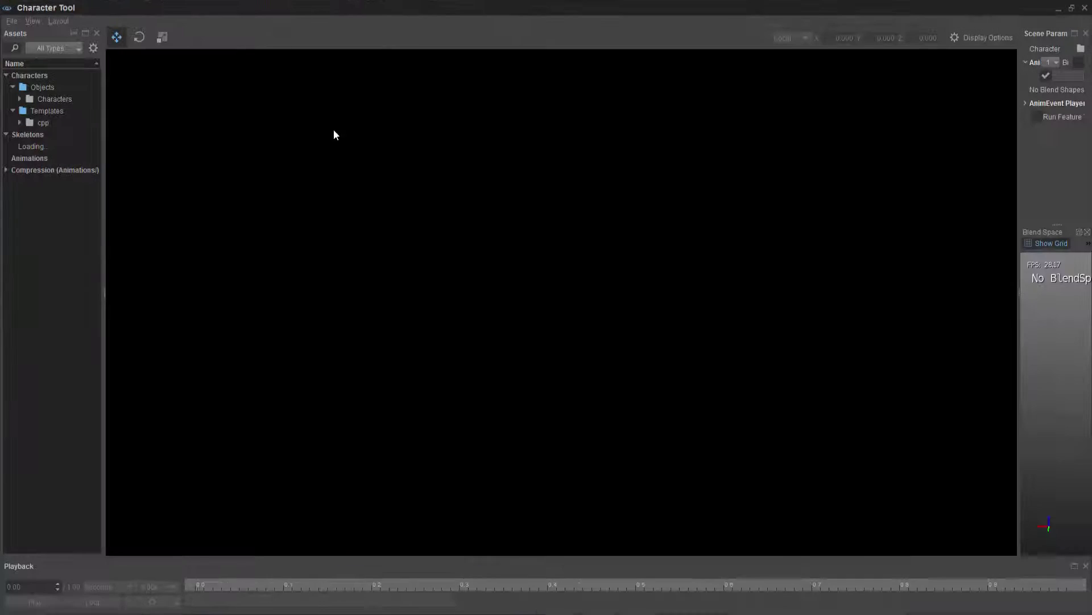
left_click(19, 97)
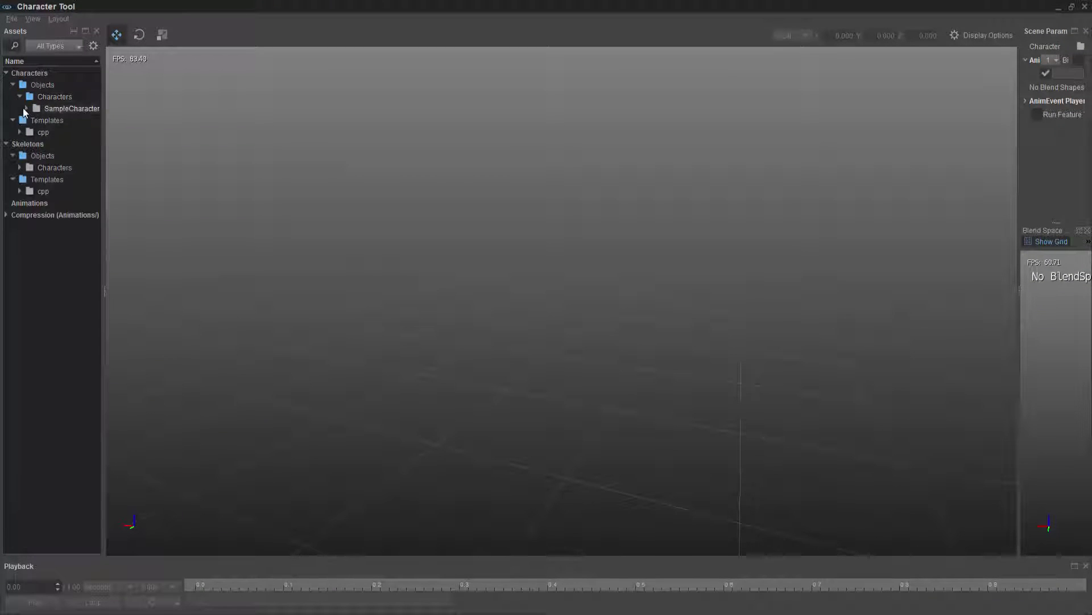
left_click(26, 108)
left_click(74, 132)
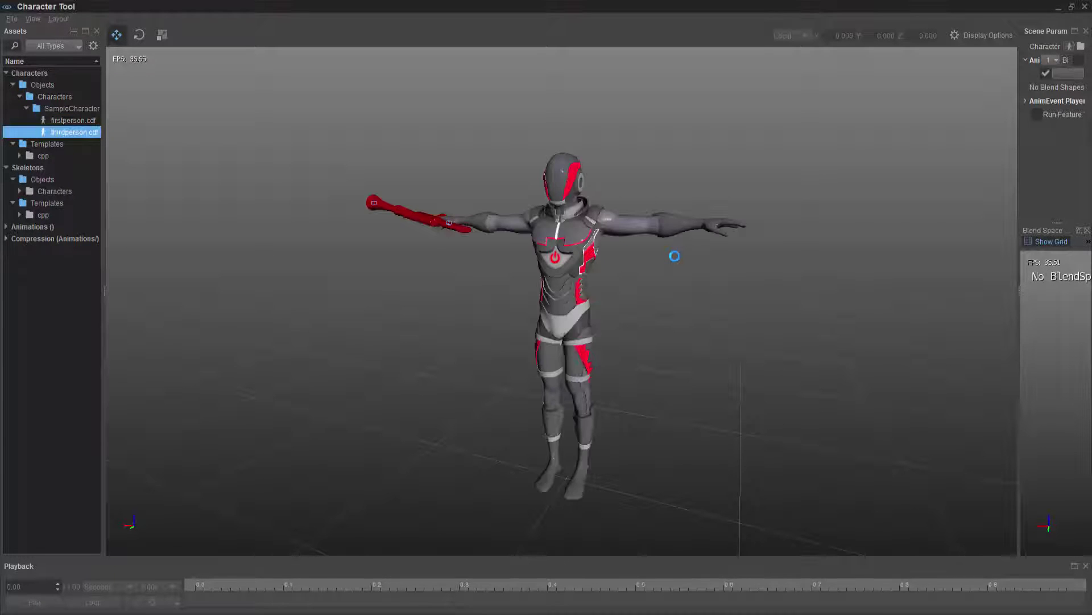
Step: Resize the side panels and switch to a layout that includes the Properties panel
left_click_drag(1018, 191, 606, 196)
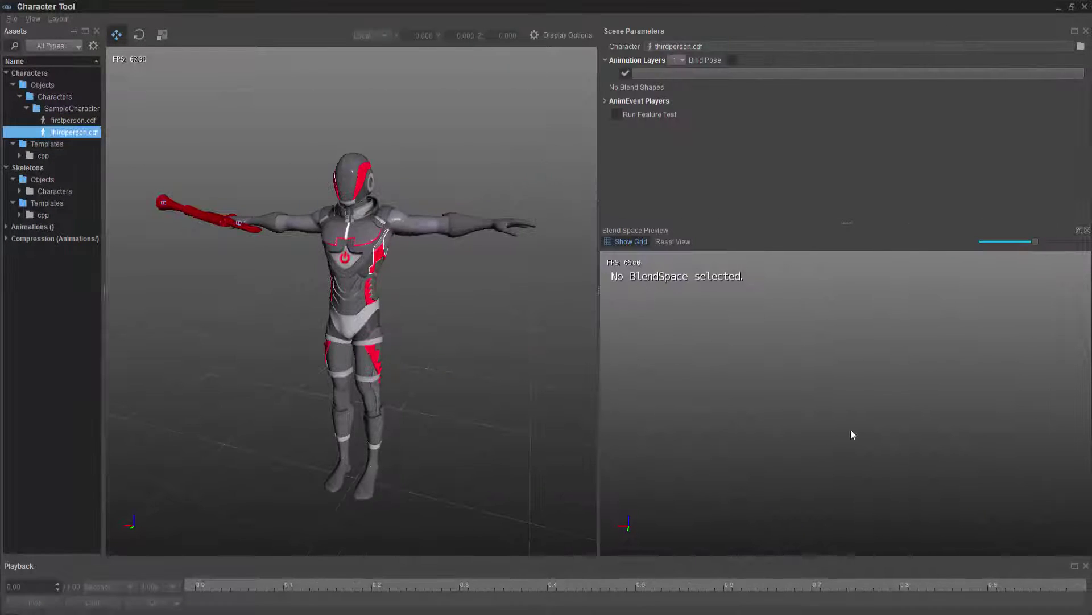
left_click_drag(847, 223, 849, 319)
left_click(58, 20)
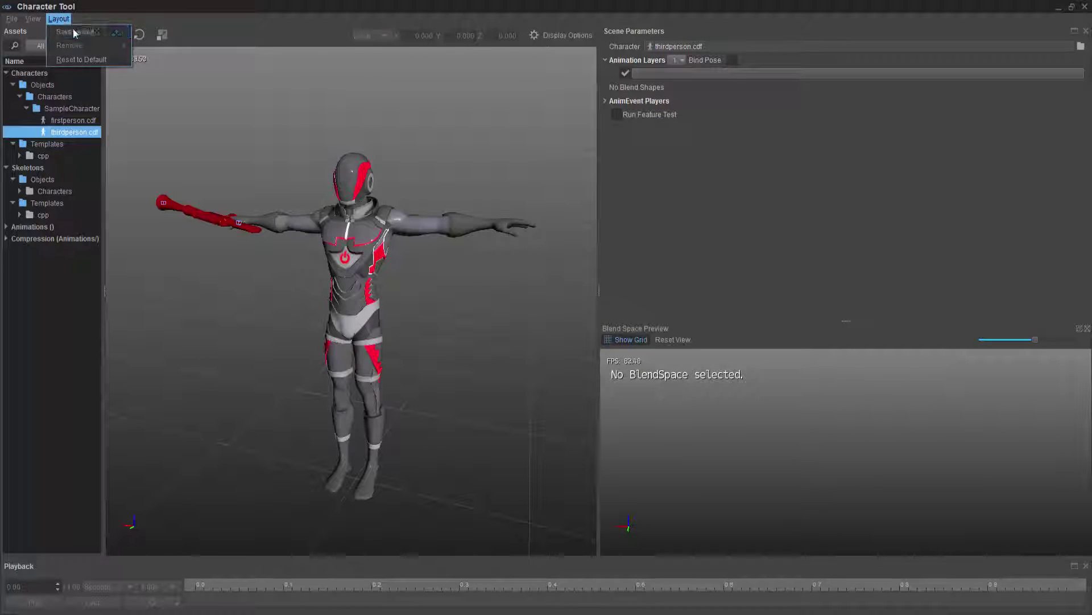
left_click(78, 57)
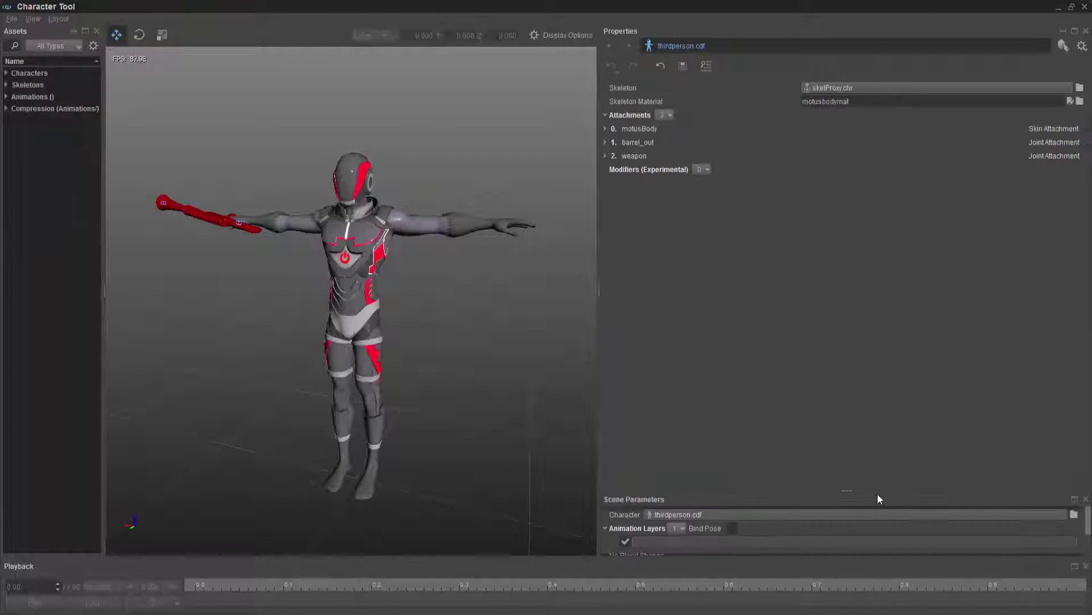
left_click_drag(846, 489, 845, 278)
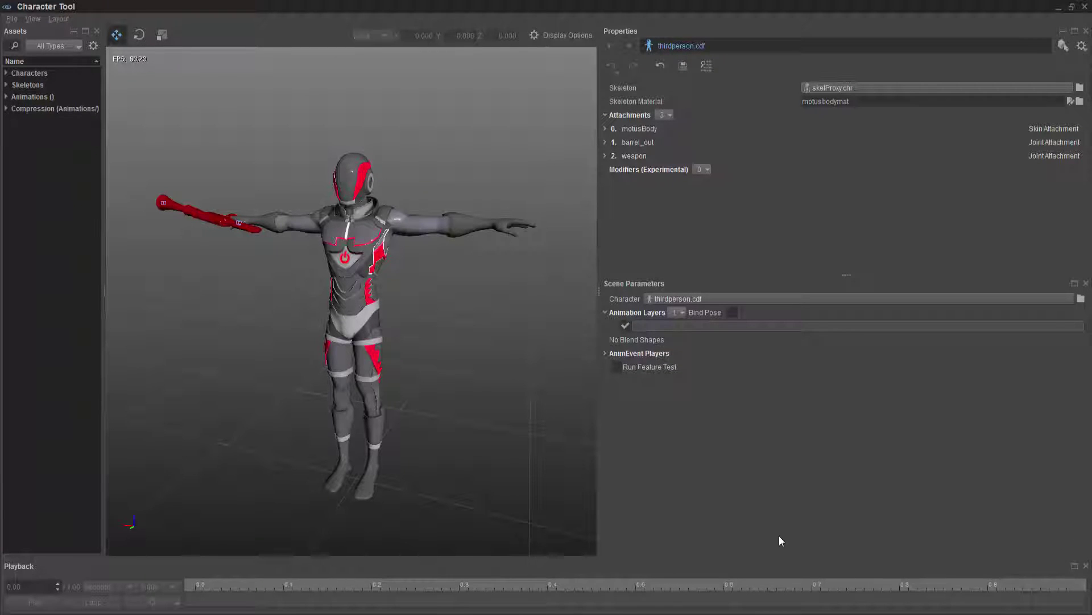
Step: Show the Blend Space Preview panel, orbit closer to the character, and widen Assets
left_click(33, 18)
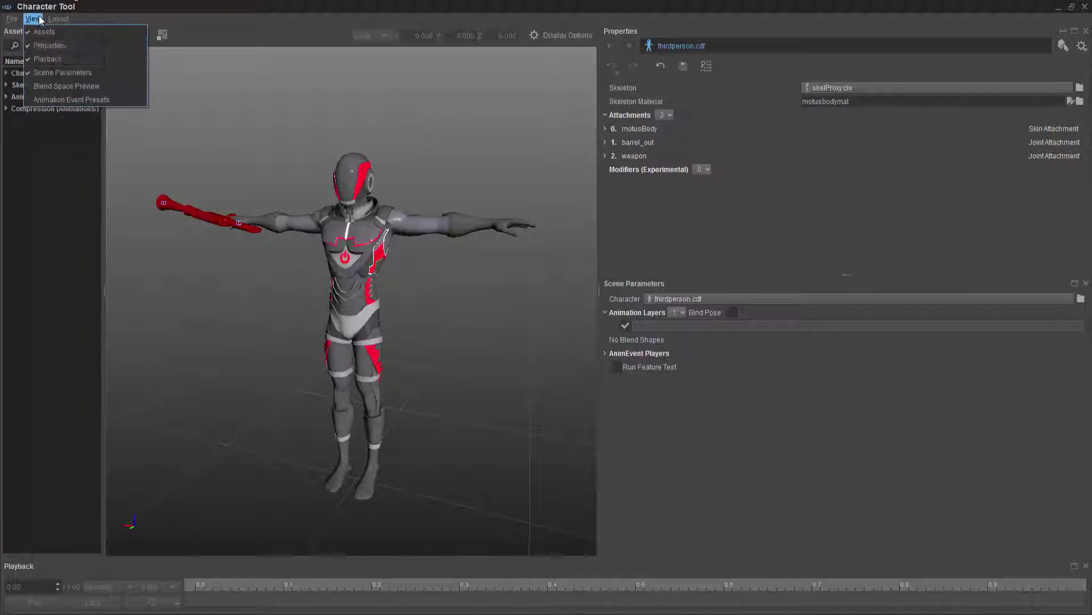
left_click(67, 86)
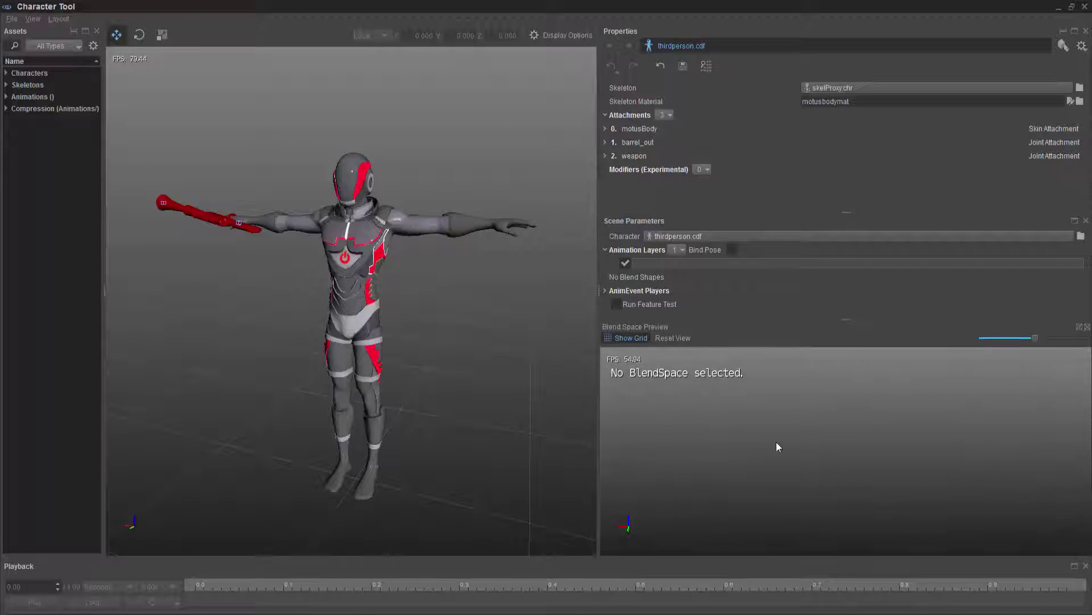
left_click_drag(495, 398, 479, 419)
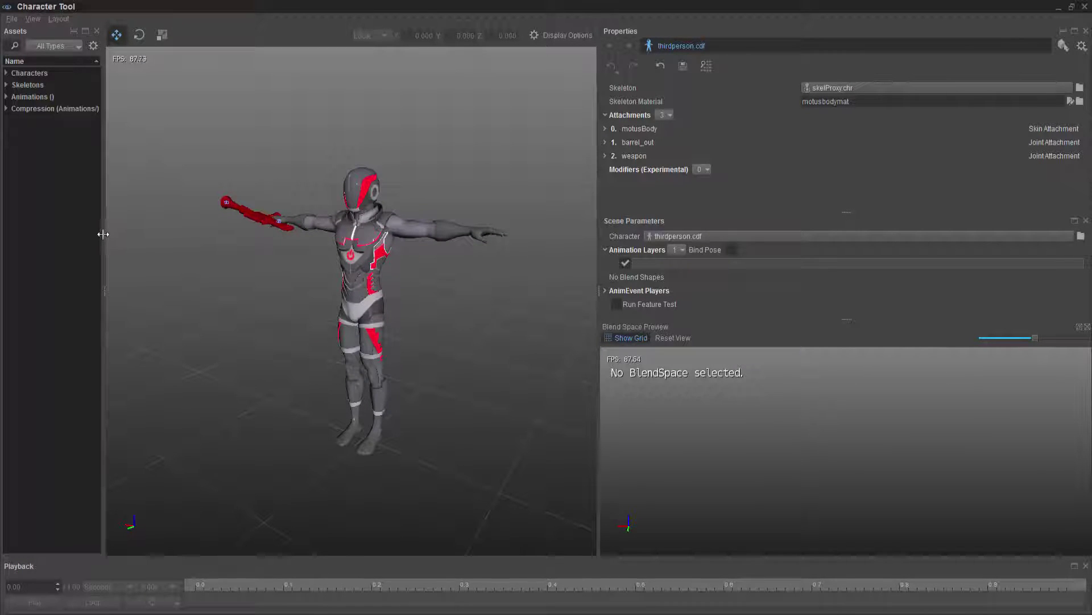
left_click_drag(103, 234, 138, 235)
Step: Reload thirdperson.cdf from Characters > Objects > Characters > SampleCharacter
left_click(7, 73)
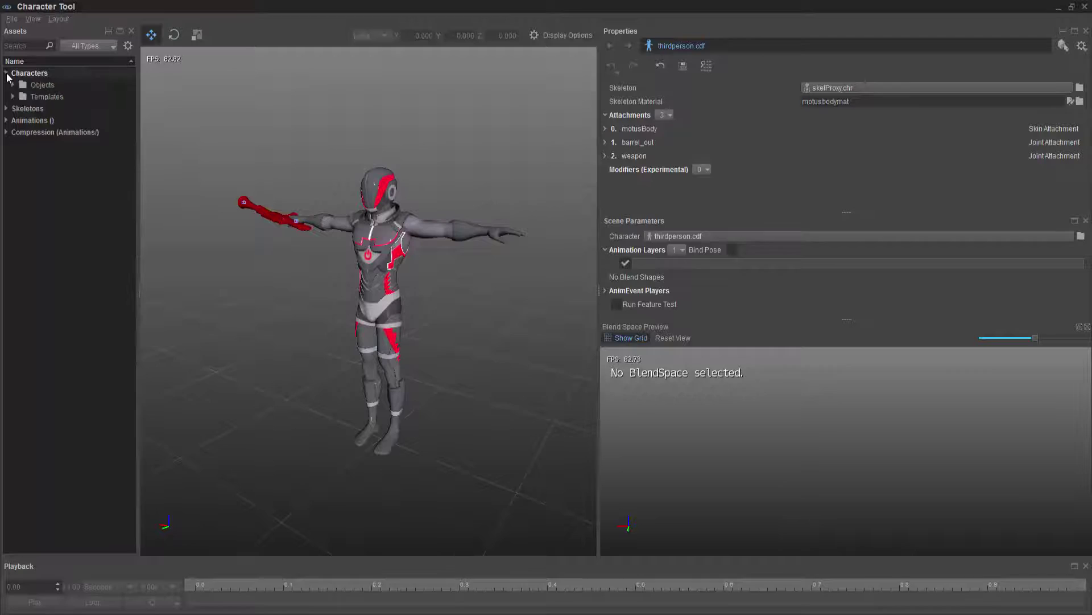
left_click(12, 85)
left_click(20, 97)
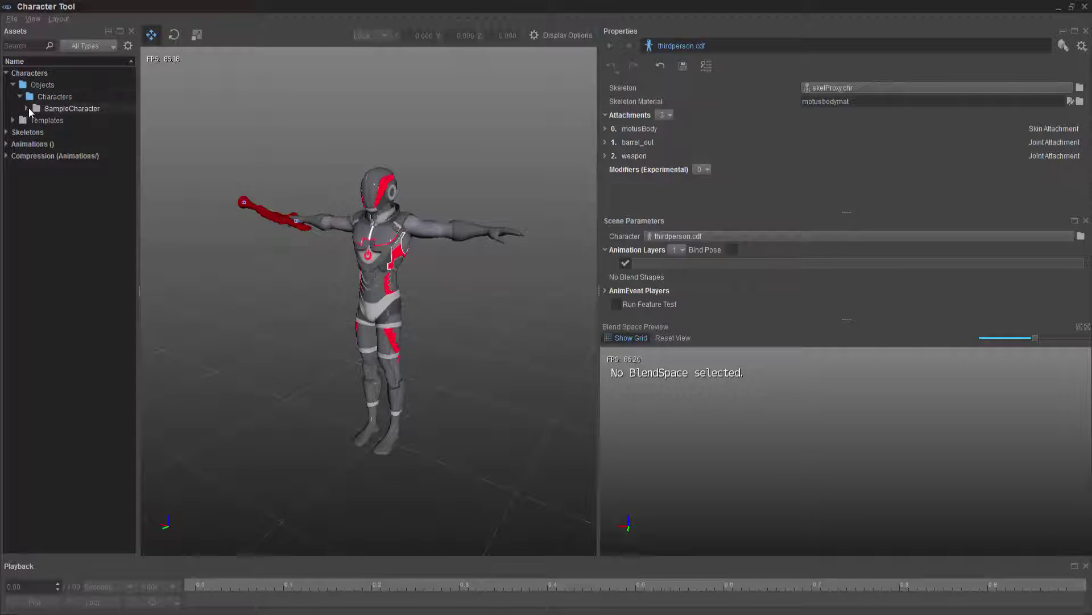
left_click(27, 108)
left_click(70, 131)
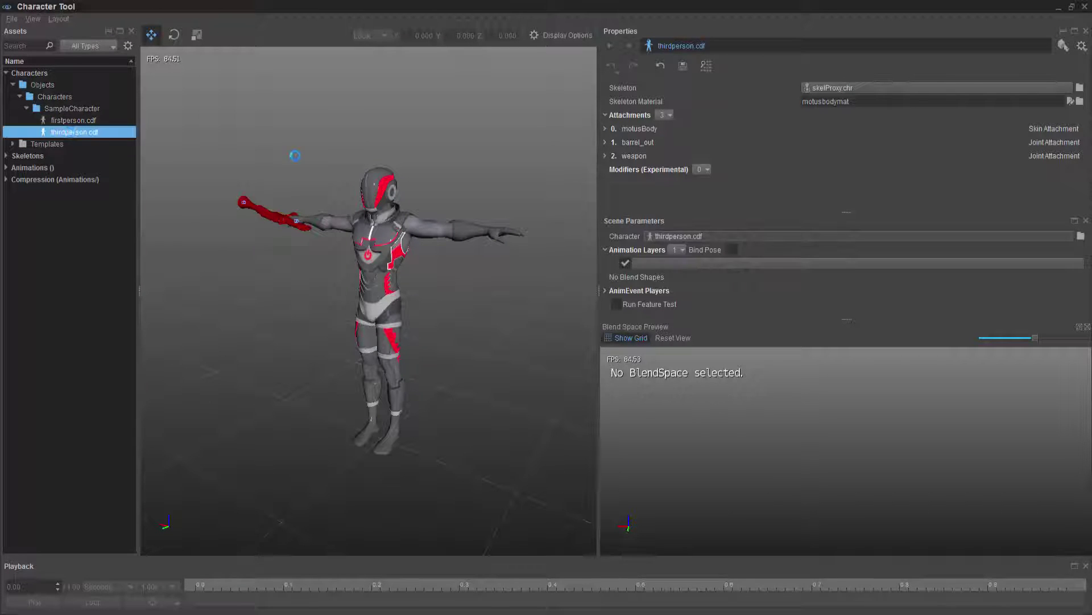
Step: Load 1DONE-BSpace_RotateRIFLE from Animations > animations > motusanims > bspace
left_click(7, 168)
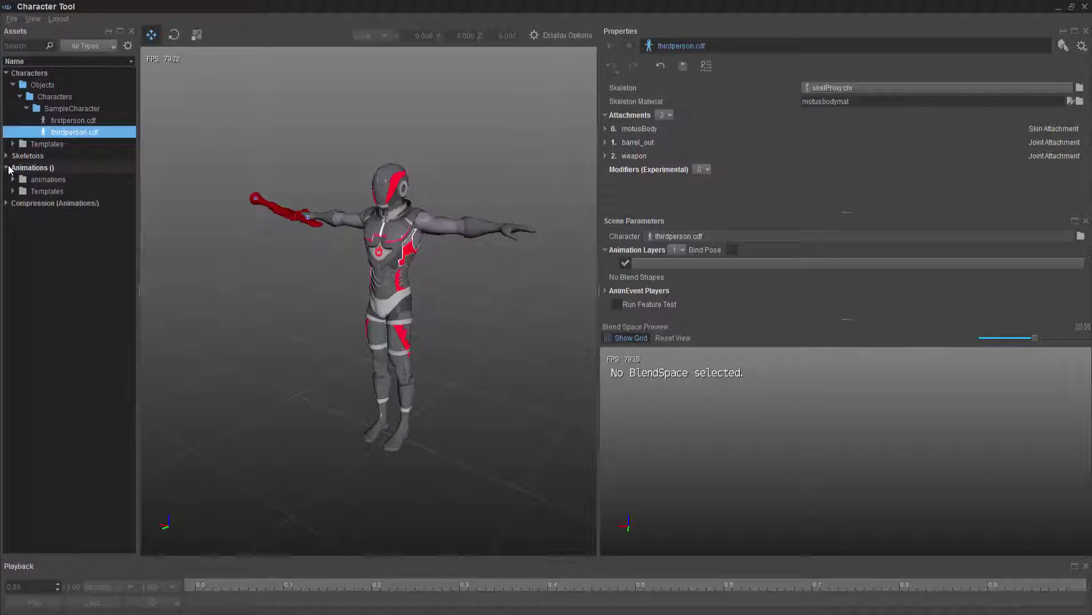
left_click(12, 179)
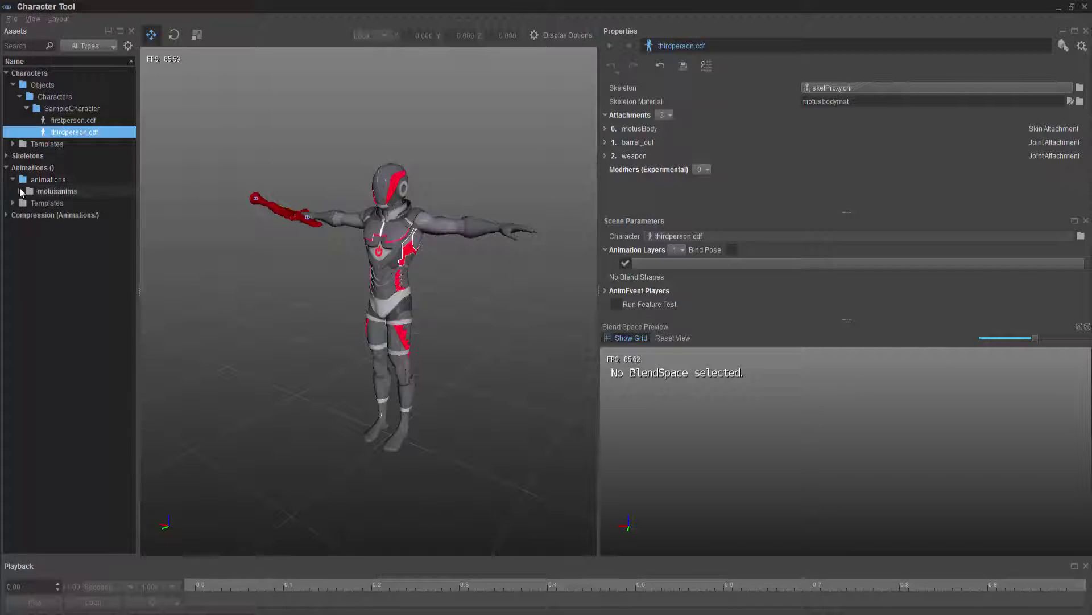
left_click(20, 191)
left_click(26, 203)
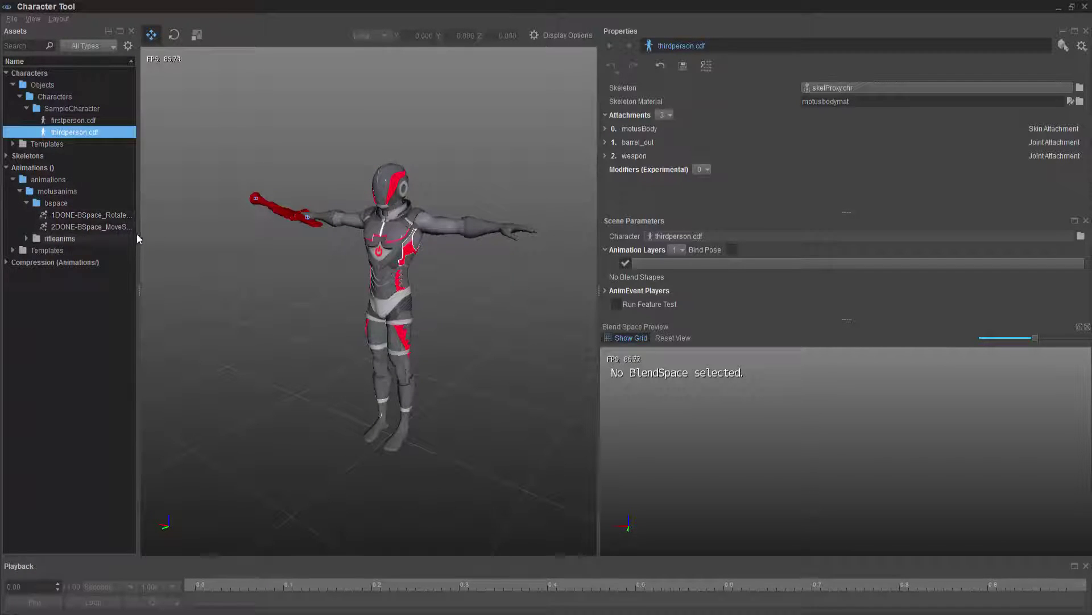
left_click_drag(137, 233, 170, 236)
left_click(137, 216)
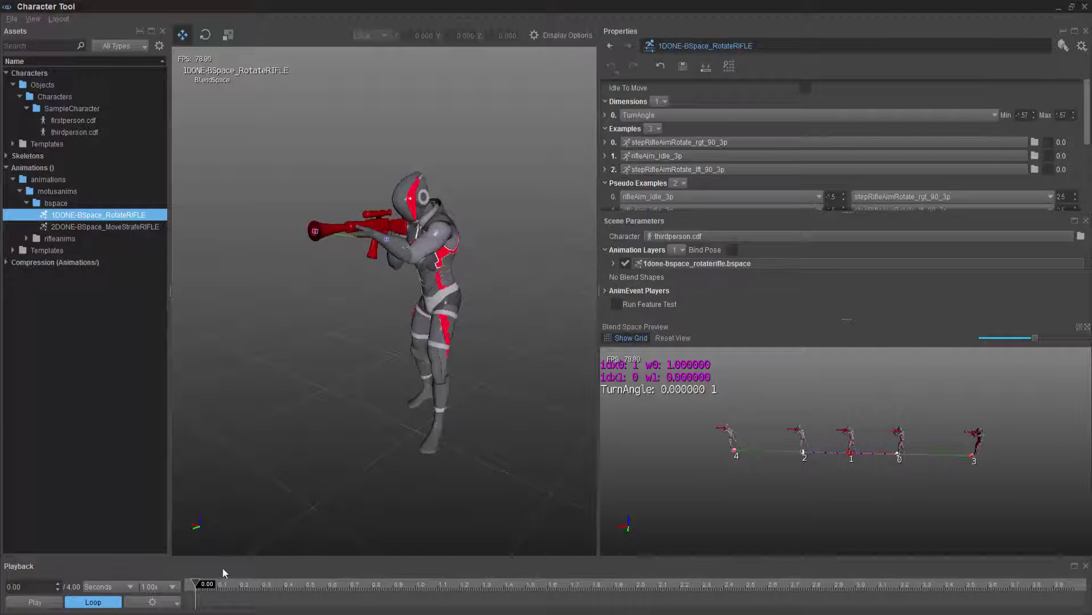
Step: Play the rotate blend space in a loop and zoom the Blend Space Preview
left_click(28, 606)
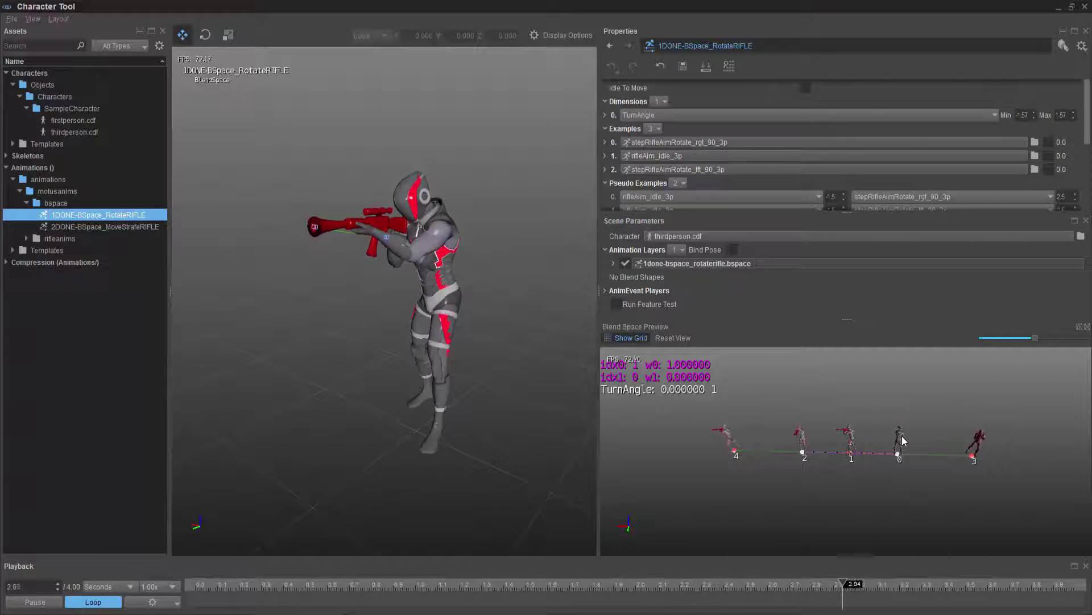
middle_click_drag(813, 443, 808, 435)
scroll(853, 433, "up", 5)
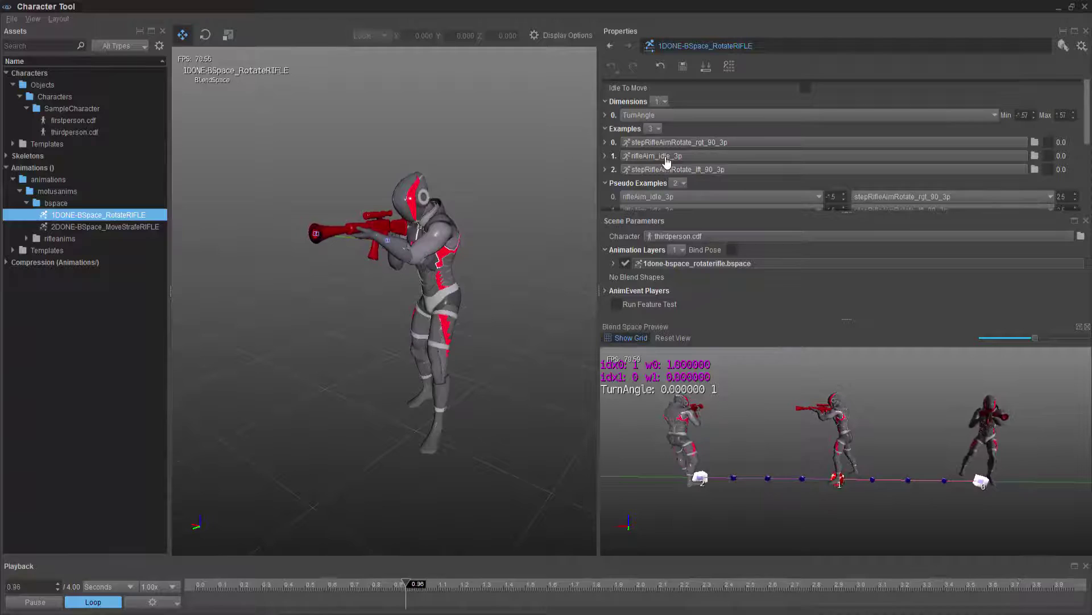
left_click_drag(702, 167, 718, 188)
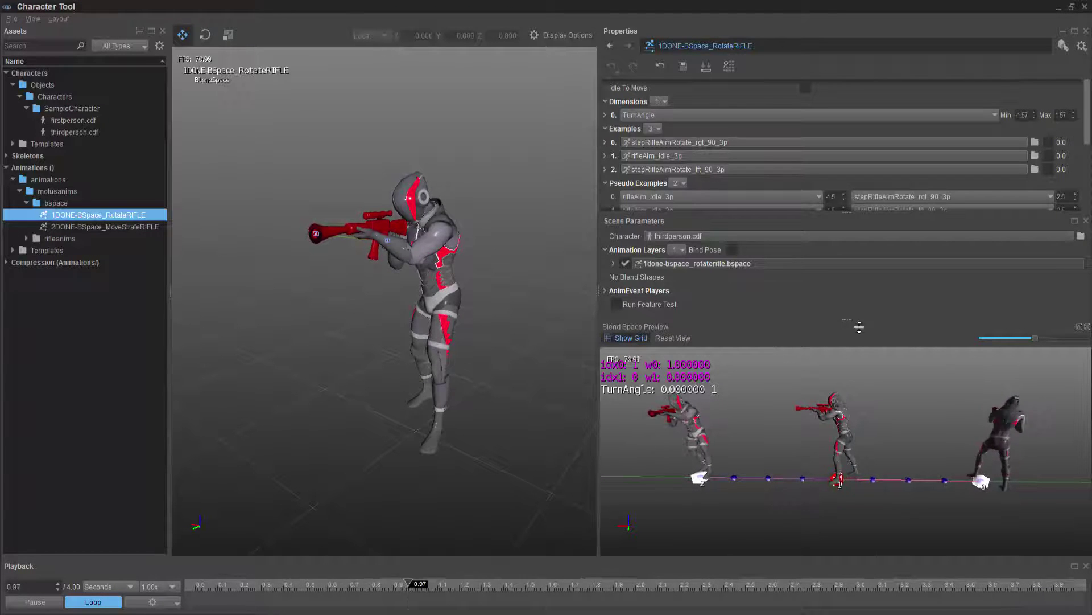
Step: Expand the animation layer and set Turn Angle to about -0.89
left_click_drag(869, 319, 869, 342)
left_click(614, 263)
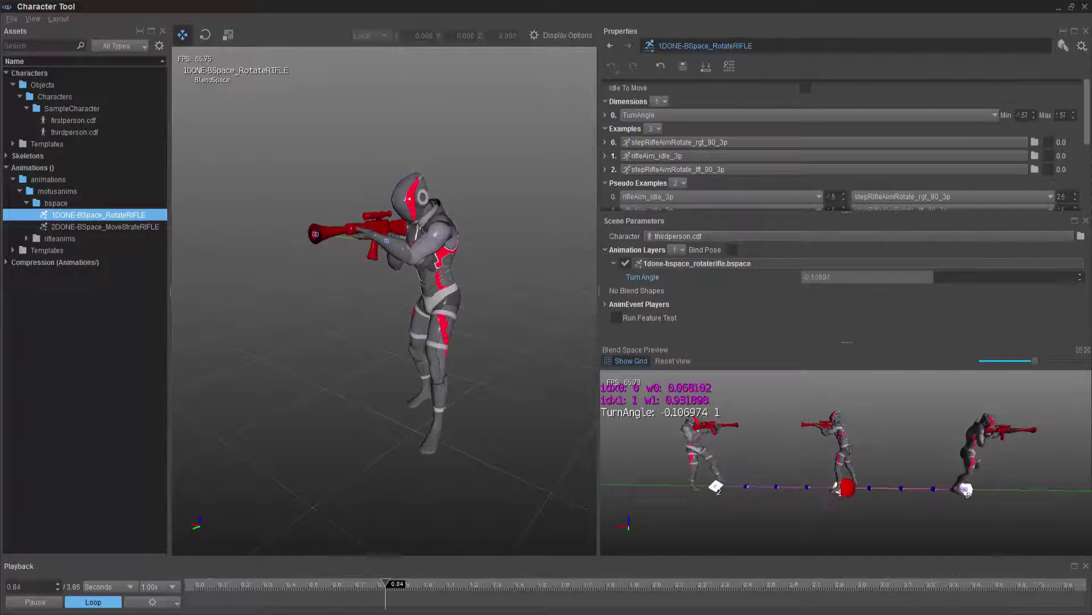
left_click_drag(939, 279, 862, 279)
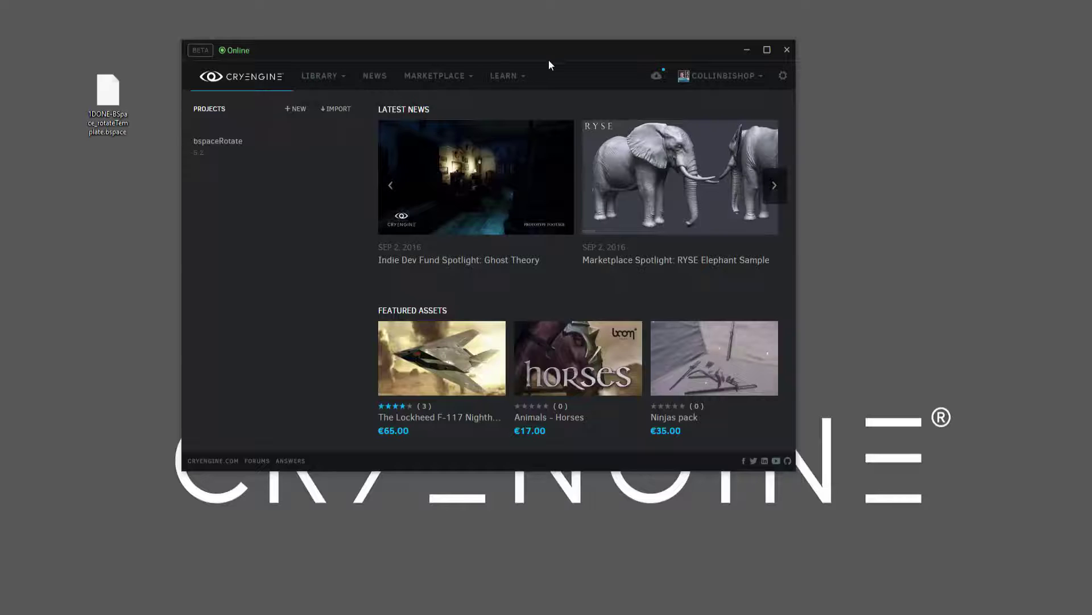
Step: Maximize Notepad++ on 1DONE-BSpace_rotateTemplate.bspace with the caret on its empty last line
left_click_drag(608, 55, 759, 53)
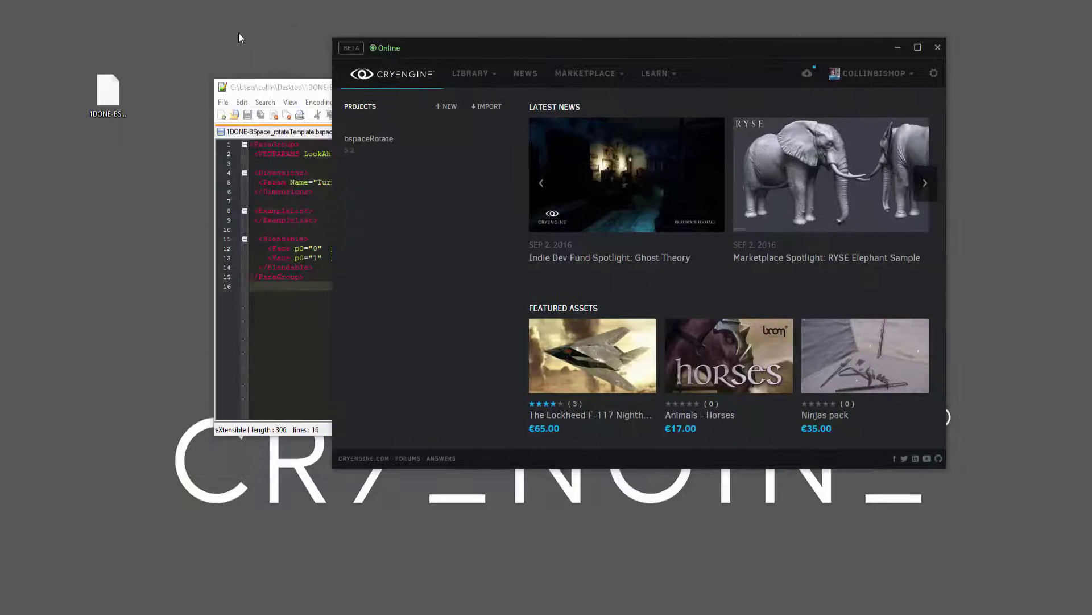
left_click_drag(314, 90, 349, 47)
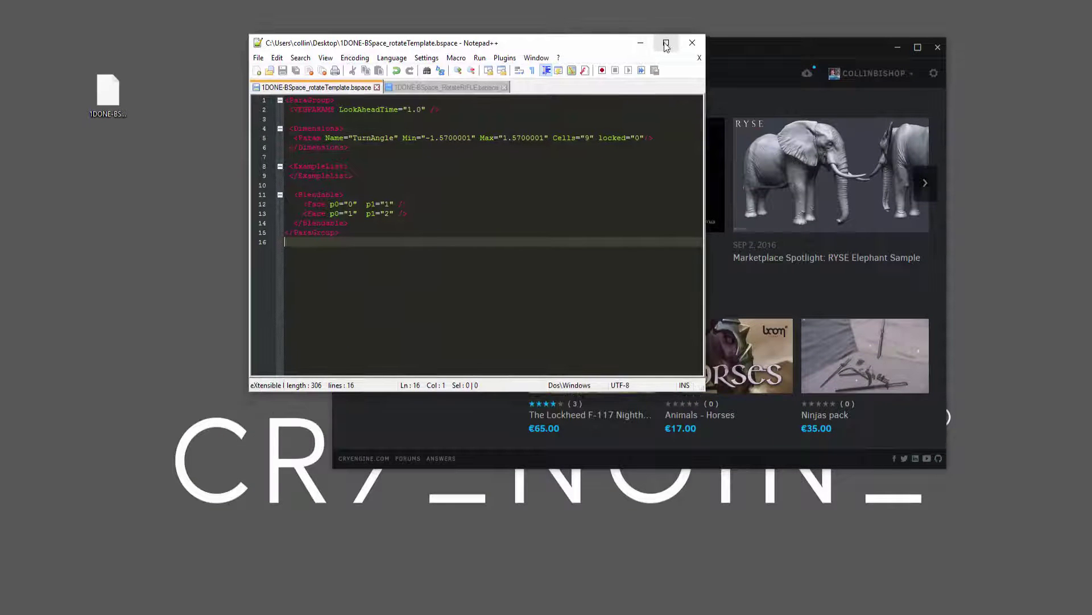
left_click(666, 46)
left_click(435, 186)
left_click(431, 223)
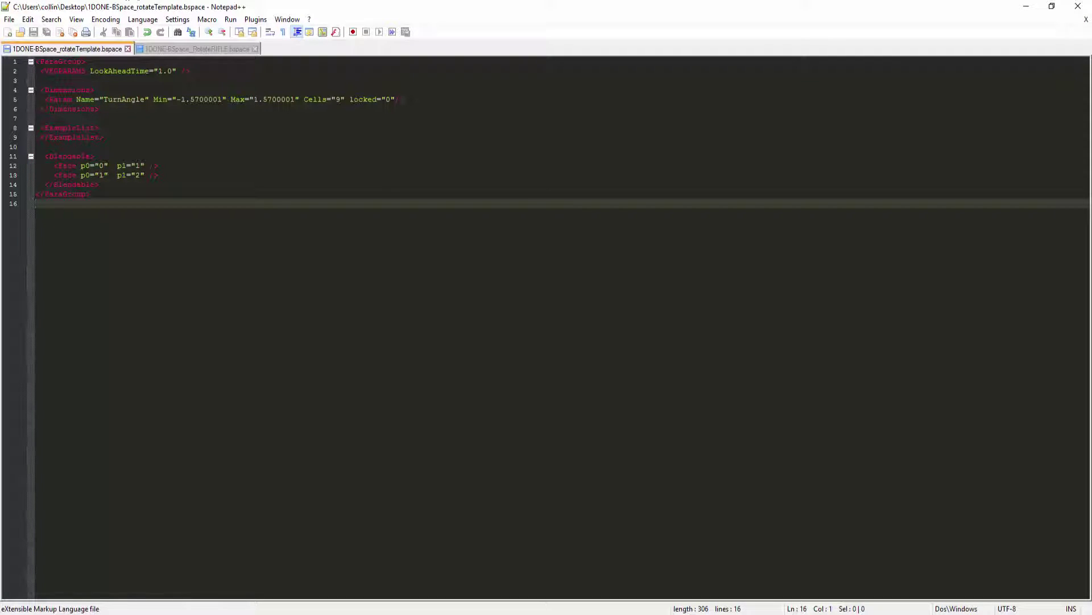
Step: In 1DONE-BSpace_RotateRIFLE.bspace, select the three ExampleList lines, then the ExamplePseudo block
left_click(155, 194)
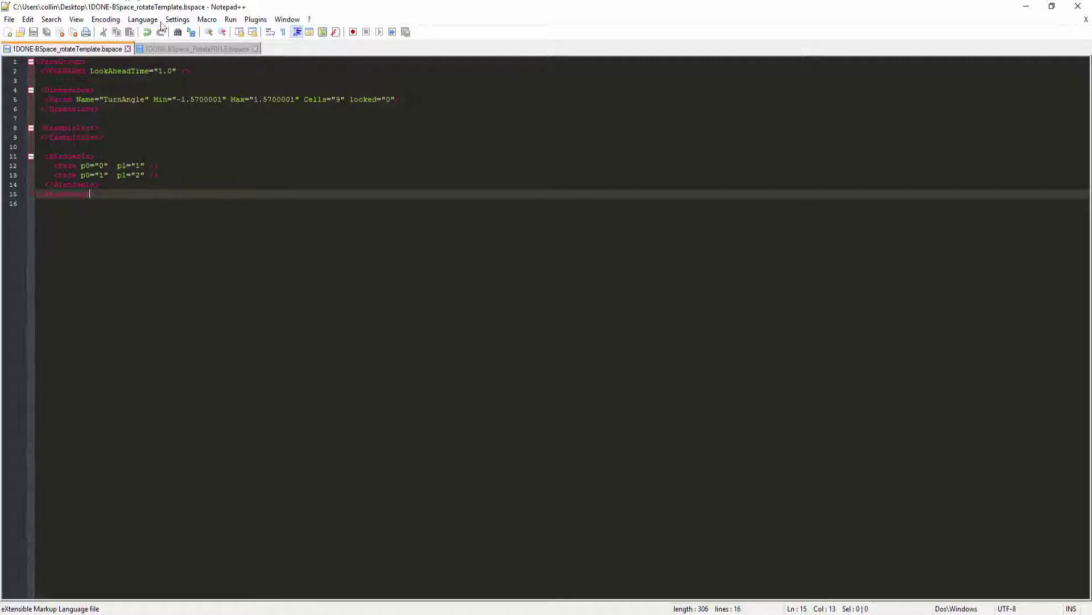
left_click(203, 51)
left_click(262, 268)
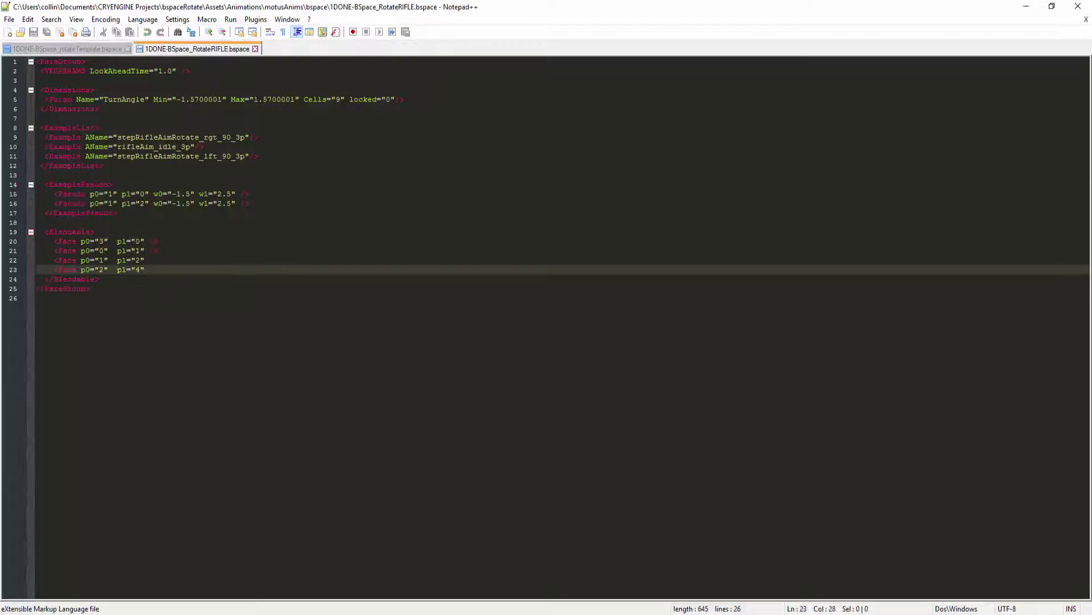
left_click(262, 298)
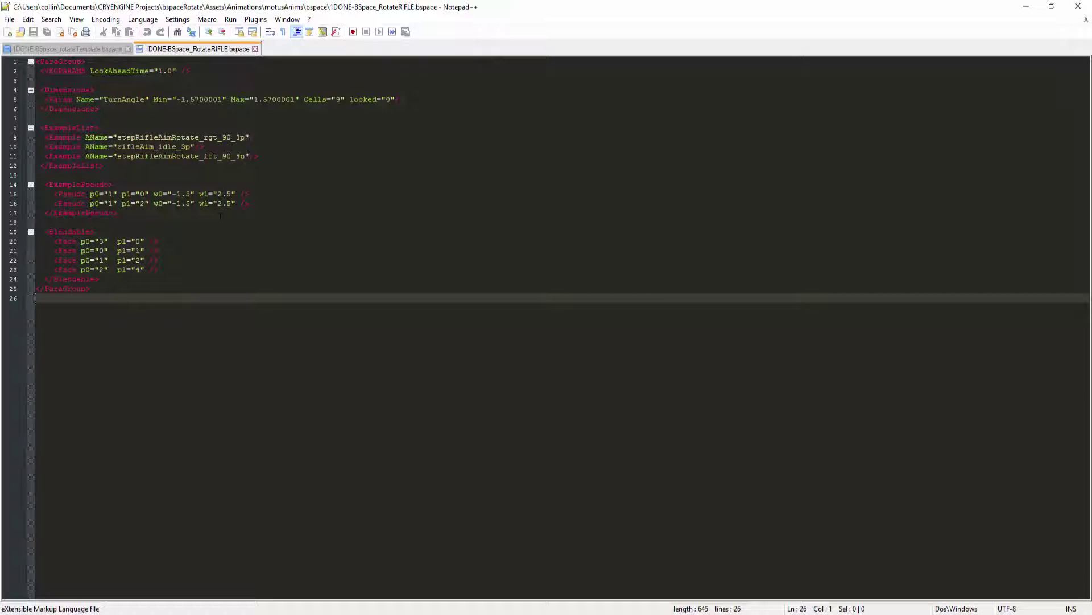
left_click_drag(259, 156, 36, 137)
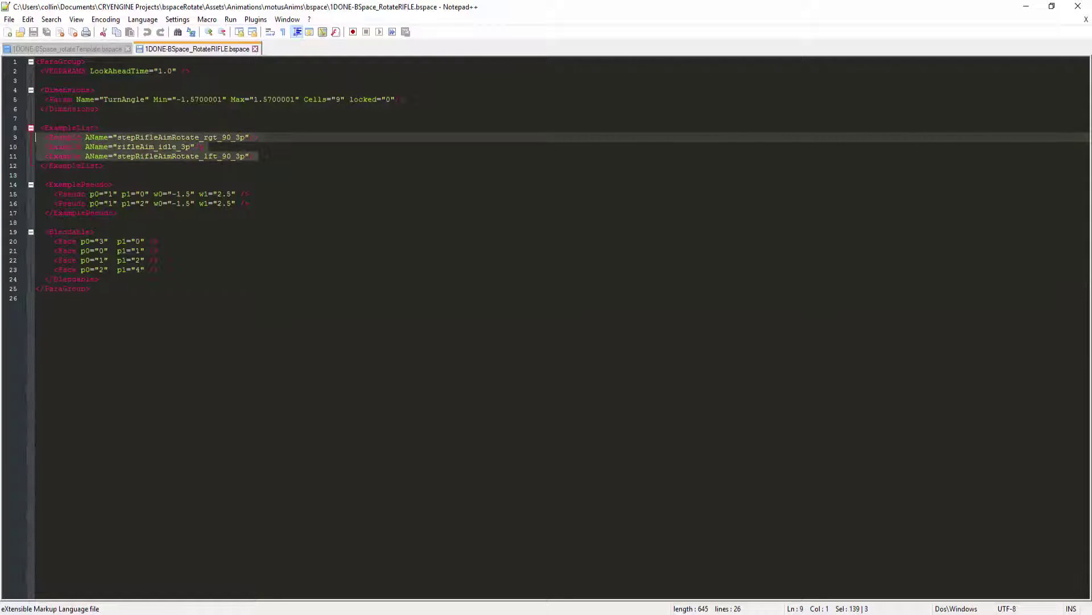
left_click_drag(276, 214, 36, 185)
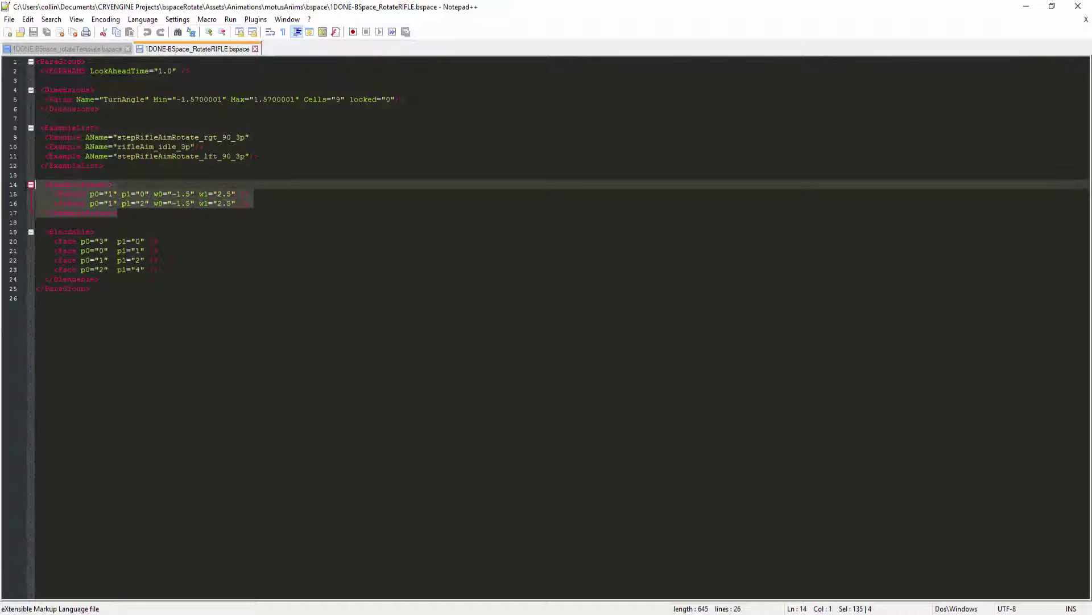
Step: Return to the rotateTemplate.bspace tab with the caret on its empty last line
left_click(47, 49)
left_click(279, 203)
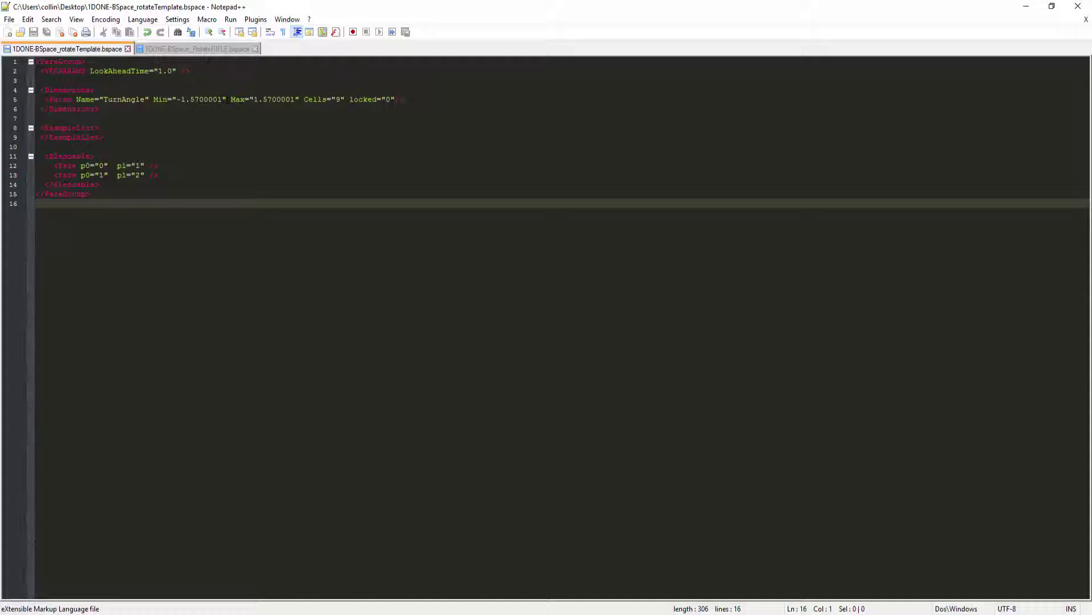
Step: Select the two Blendable Face lines, check lines 8–9, then restore the Notepad++ window
left_click(118, 194)
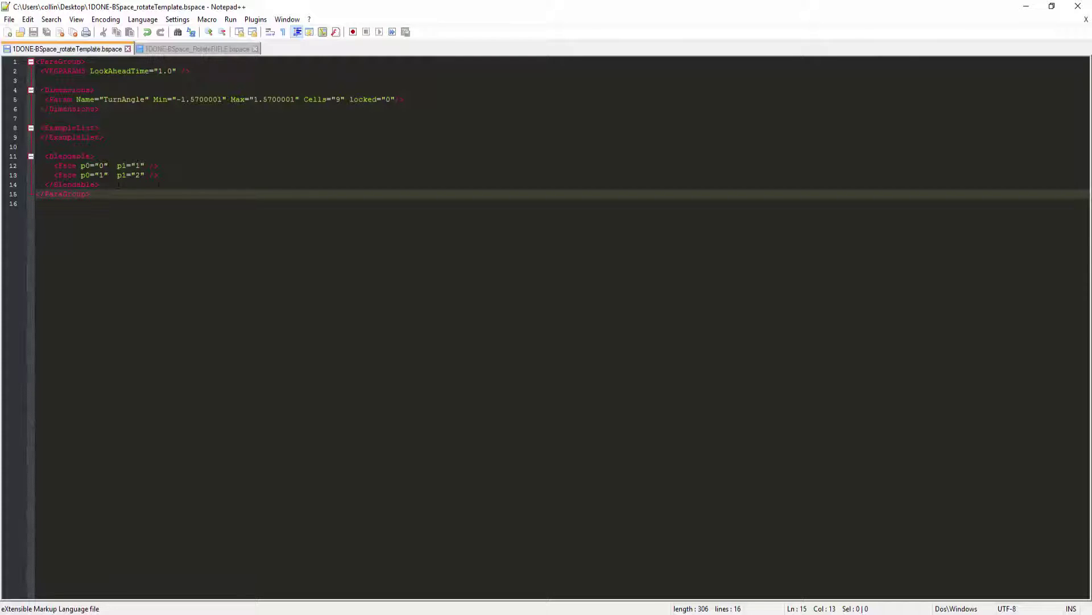
left_click_drag(160, 174, 19, 164)
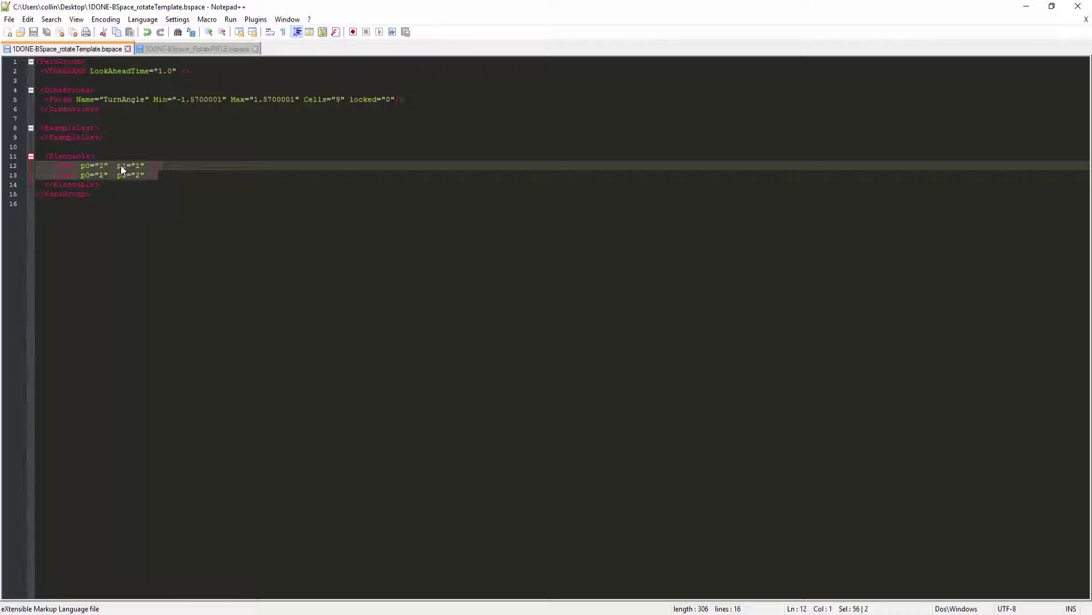
left_click(160, 175)
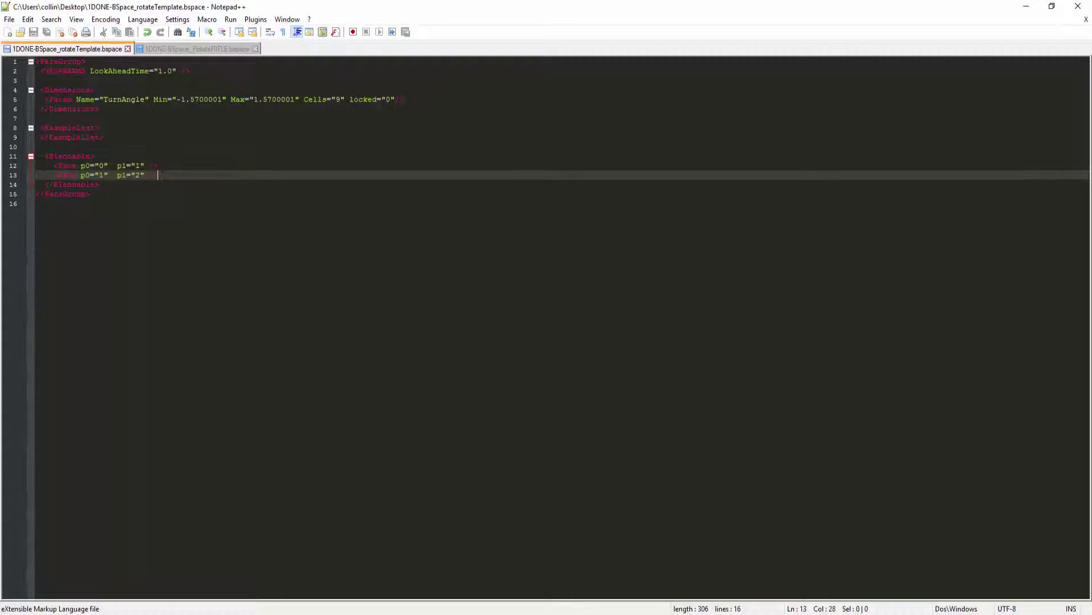
left_click(99, 128)
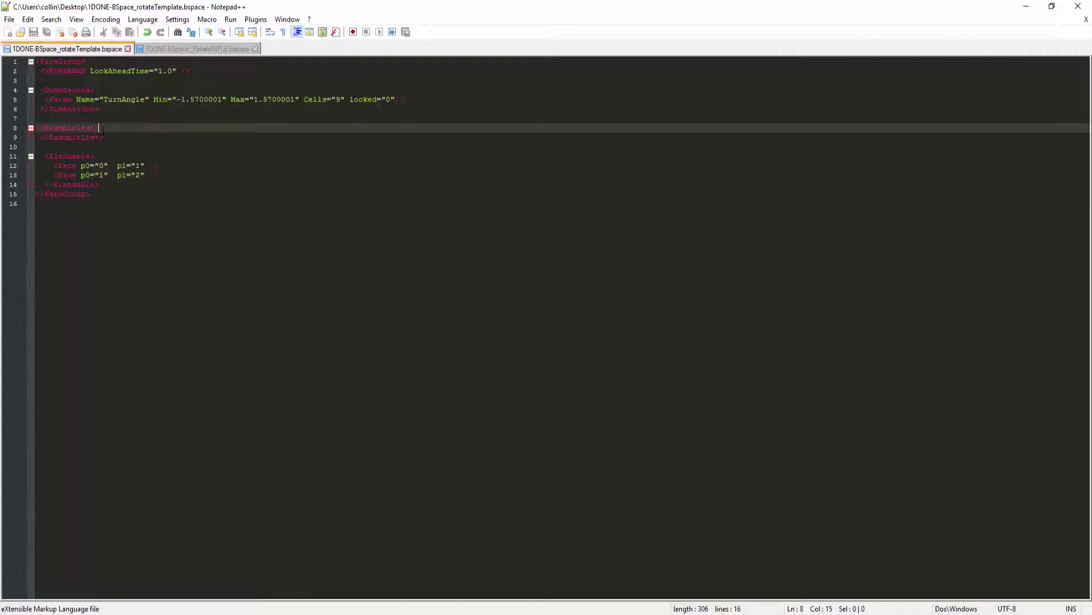
left_click(105, 137)
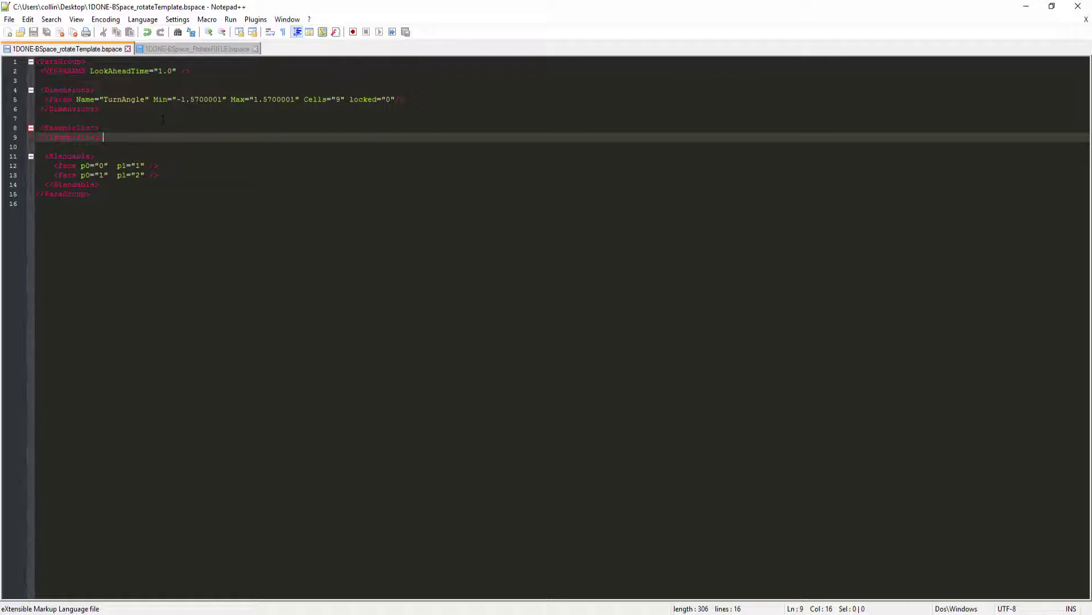
double_click(208, 8)
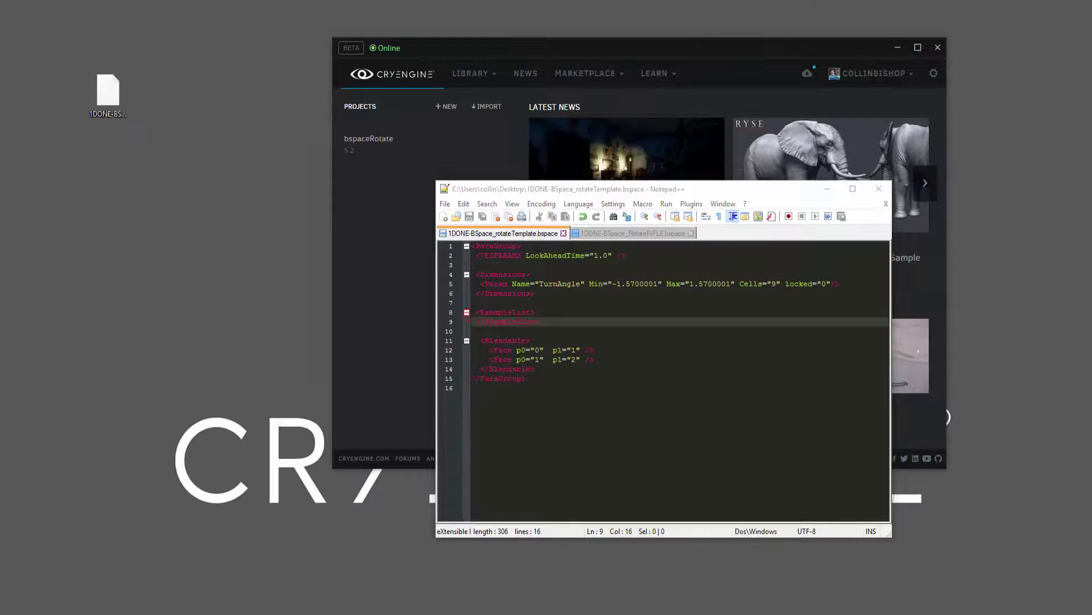
Step: Move 1DONE-BSpace_rotateTemplate.bspace from the desktop into the project's bspace folder
left_click(41, 208)
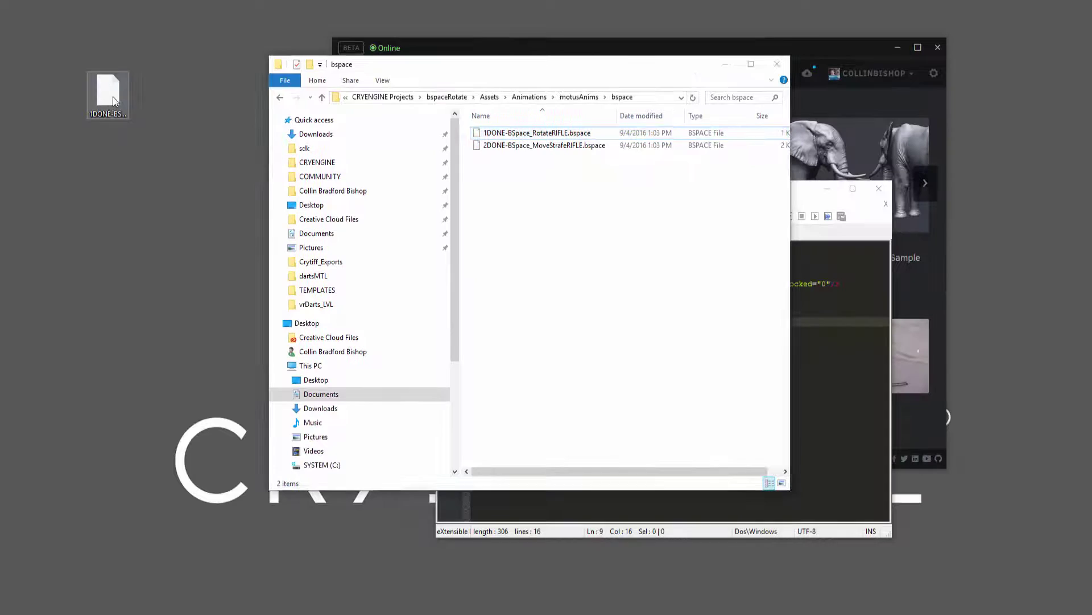
left_click_drag(108, 94, 591, 268)
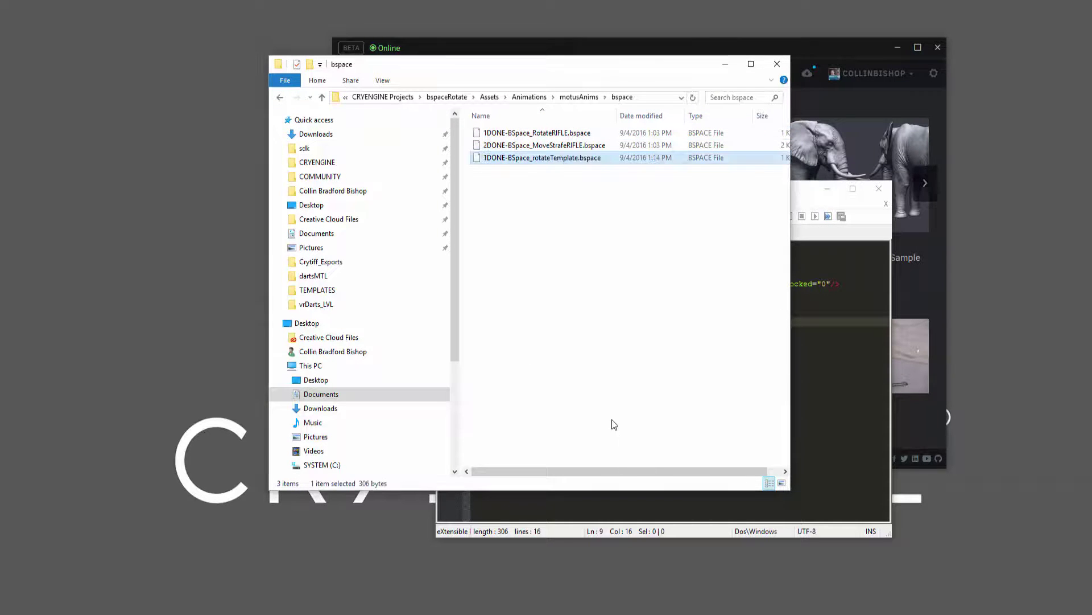
left_click_drag(597, 66, 278, 74)
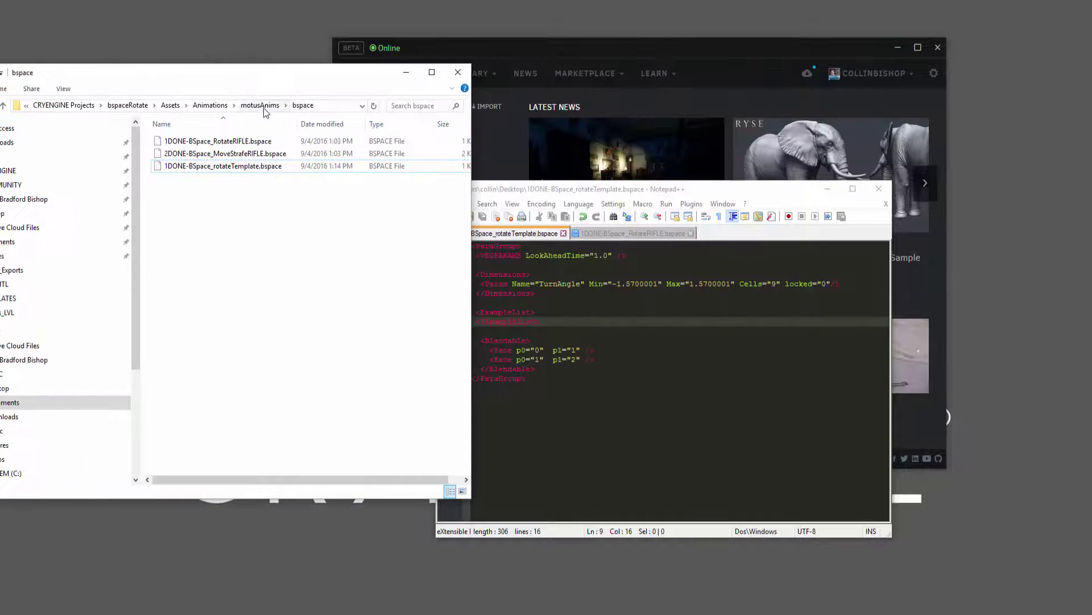
Step: Decline keeping the moved file open in Notepad++, then close Notepad++
left_click(655, 194)
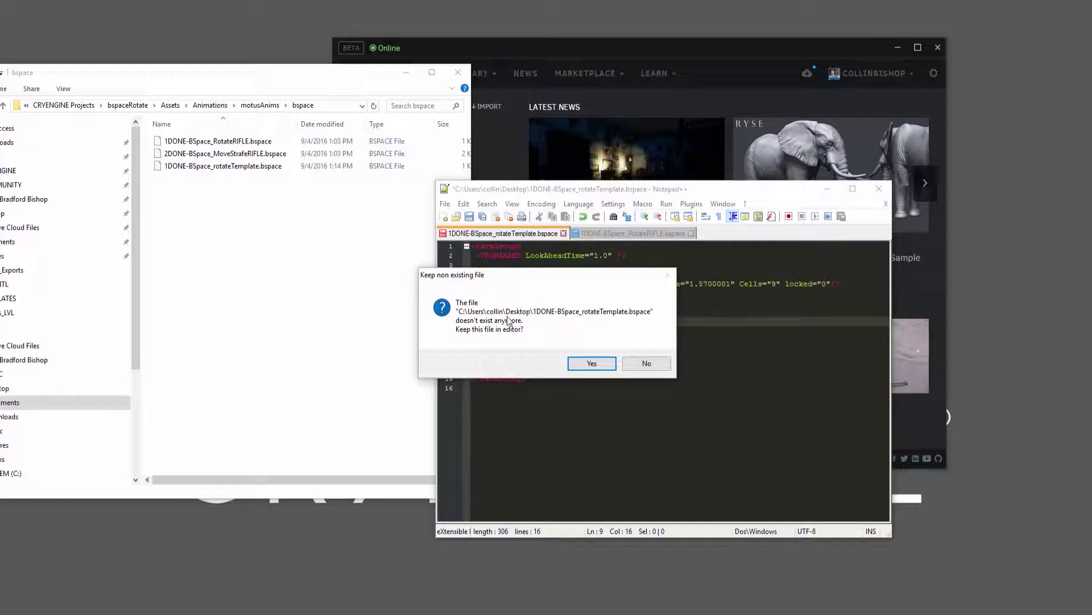
left_click(643, 362)
left_click(879, 189)
left_click(729, 45)
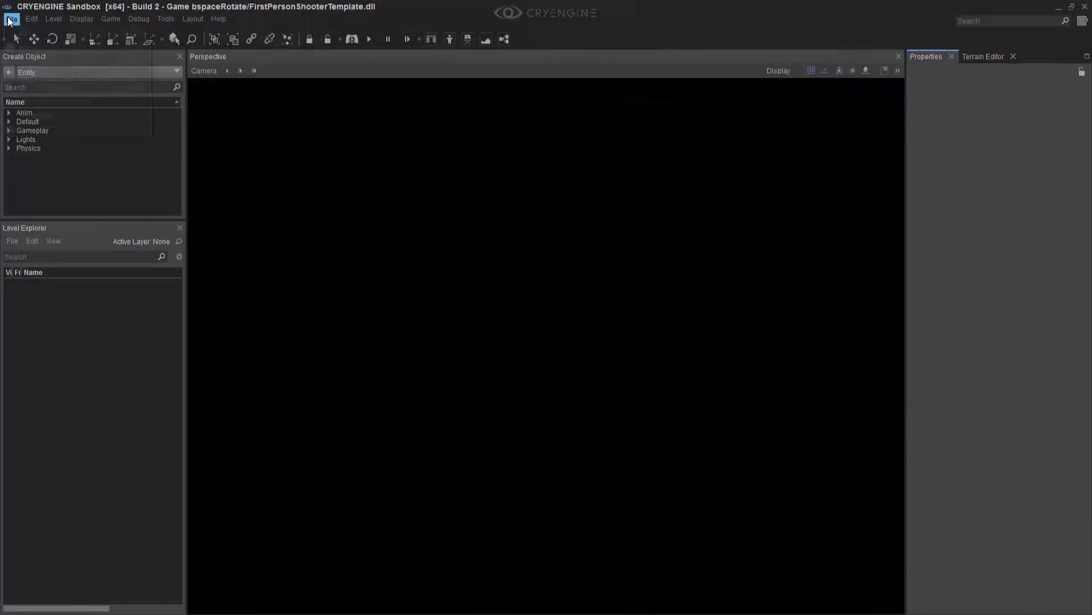
Step: Load the example level through File > Open
left_click(11, 19)
left_click(29, 46)
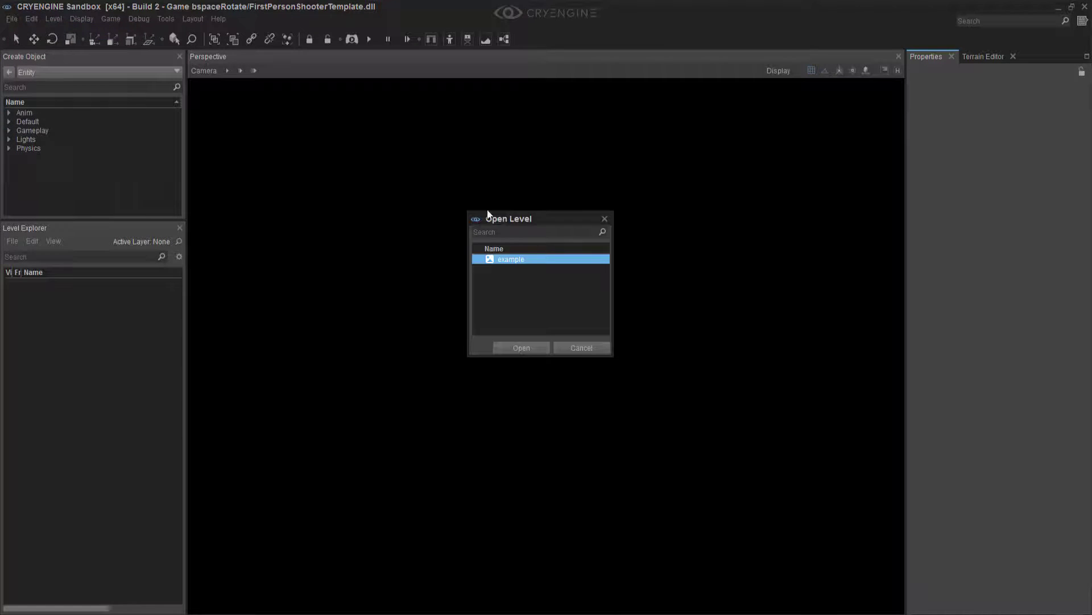
double_click(532, 259)
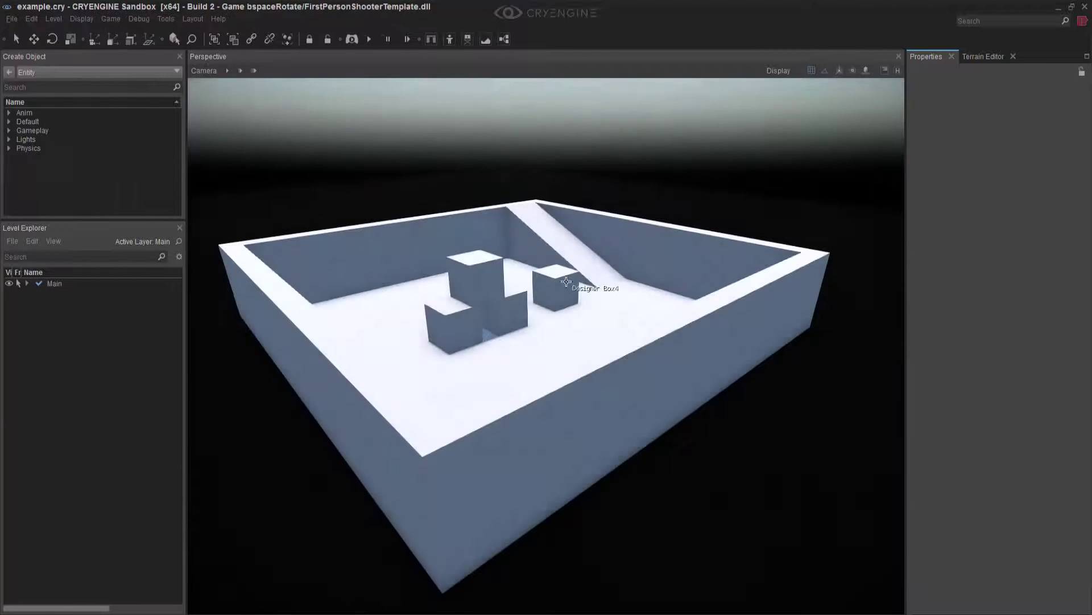
scroll(566, 281, "up", 10)
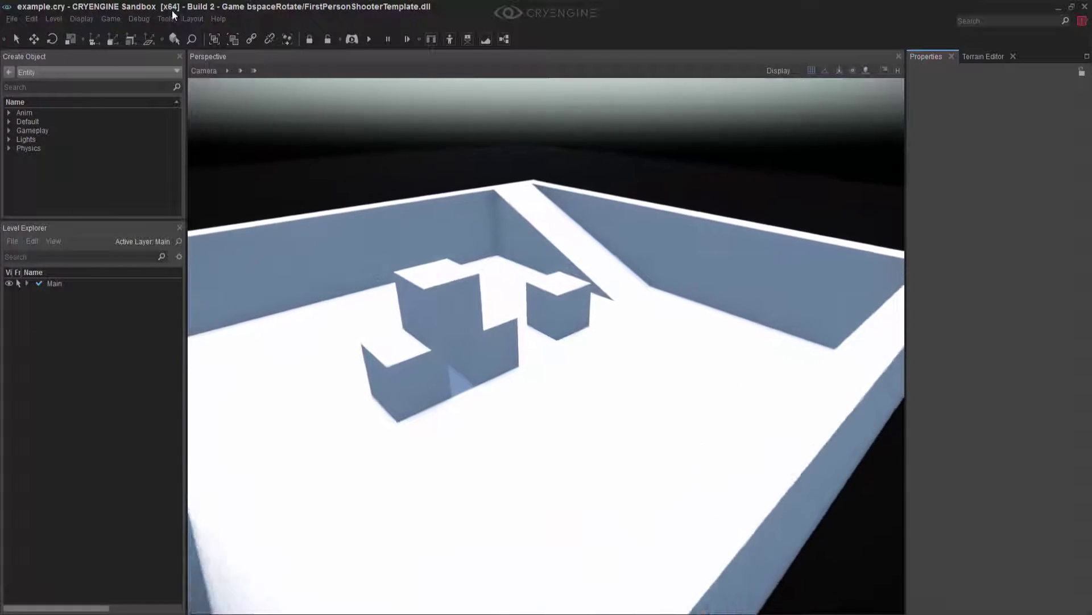
Step: Launch the Character Tool from Tools > Animation
left_click(165, 19)
mouse_move(234, 256)
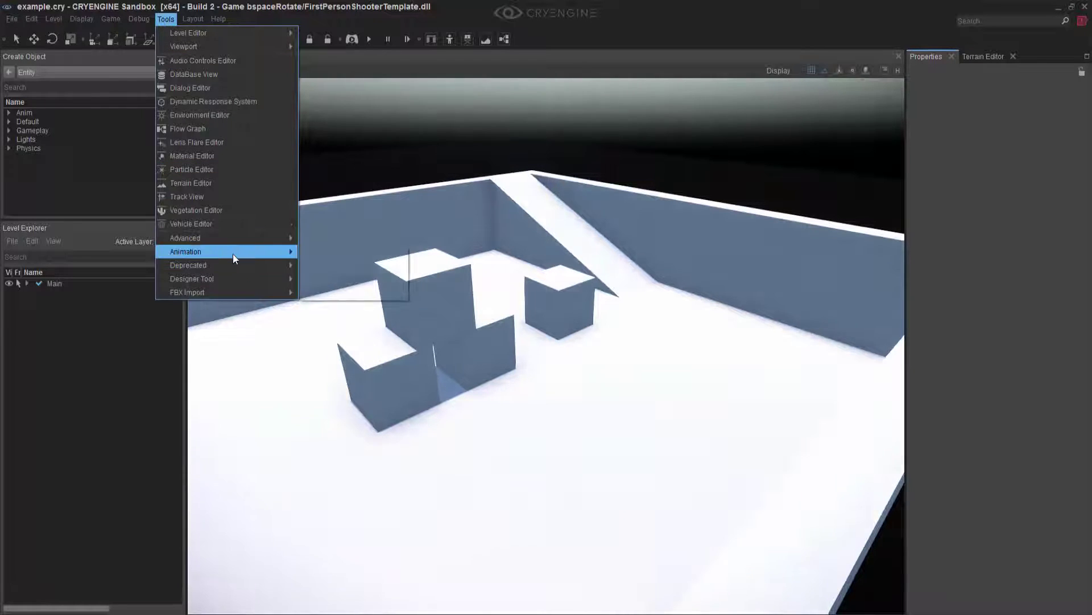
left_click(382, 255)
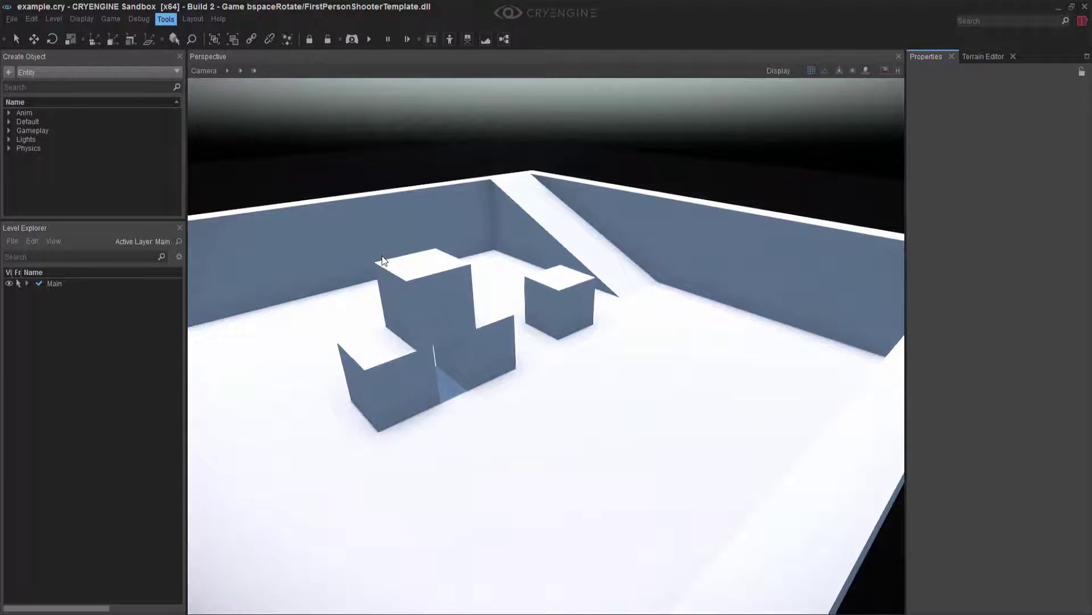
Step: Maximize the Character Tool and load Characters > SampleCharacter > thirdperson.cdf
left_click(482, 53)
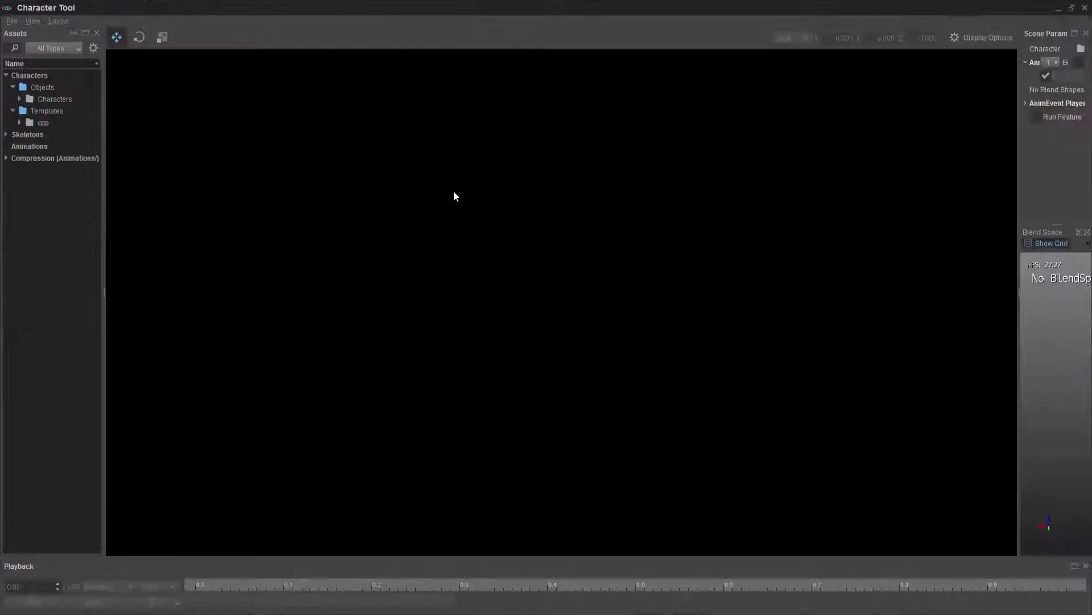
left_click_drag(1018, 375, 749, 388)
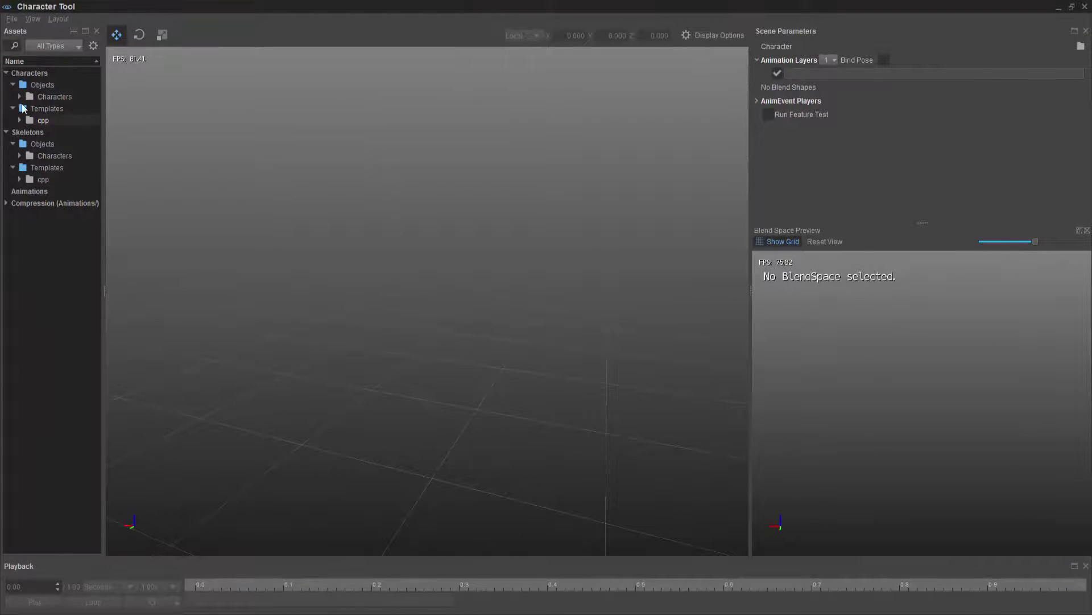
left_click(20, 96)
left_click(26, 108)
left_click(65, 132)
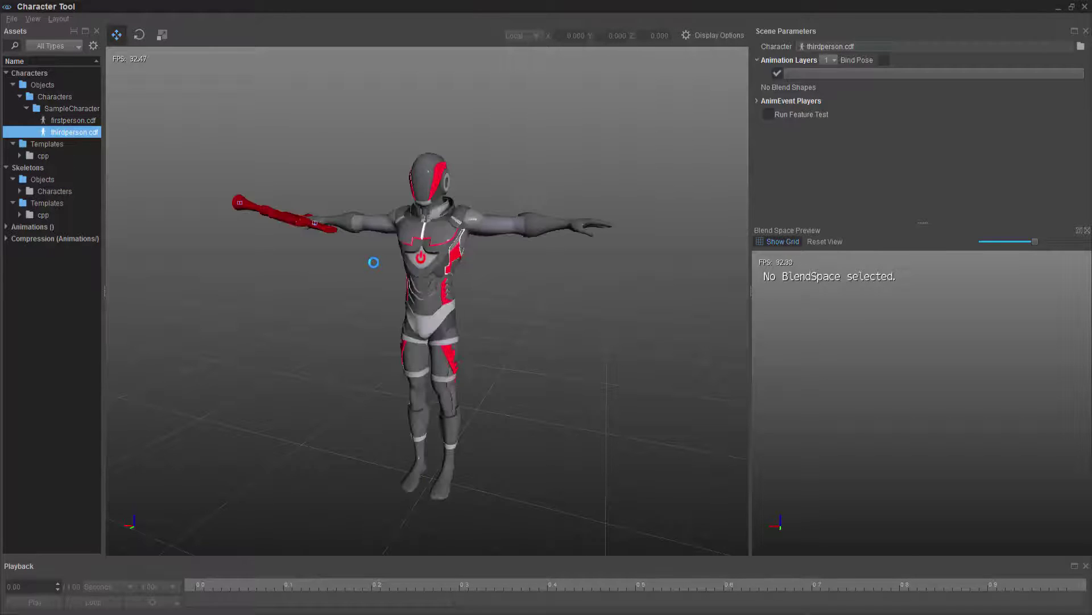
Step: Load 1DONE-BSpace_rotateTemplate from Animations > motusanims > bspace onto the character
left_click(6, 226)
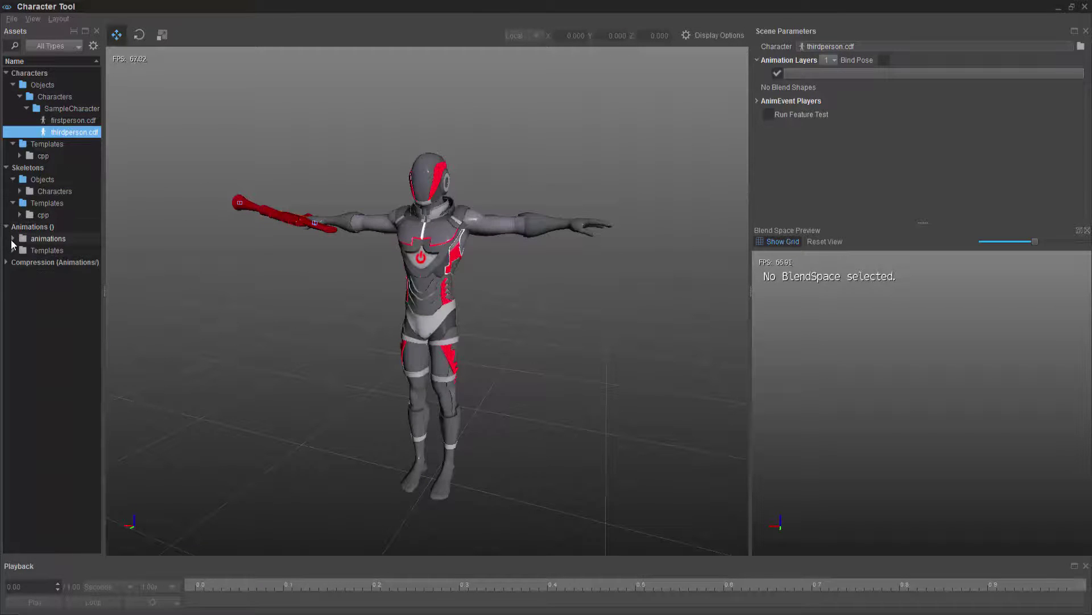
left_click(13, 238)
left_click(20, 251)
left_click(26, 262)
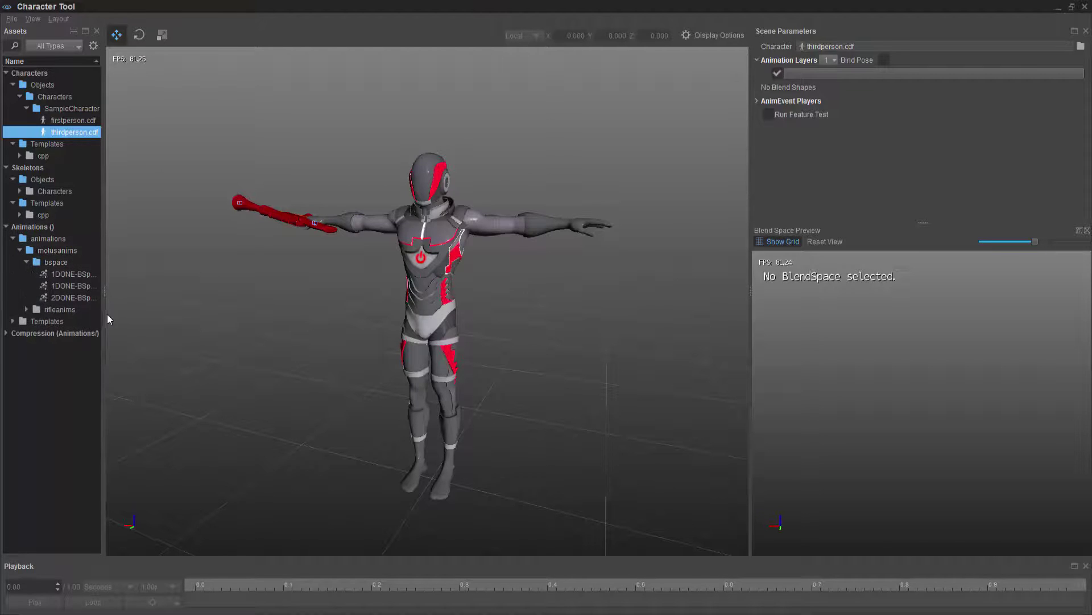
left_click_drag(106, 315, 200, 331)
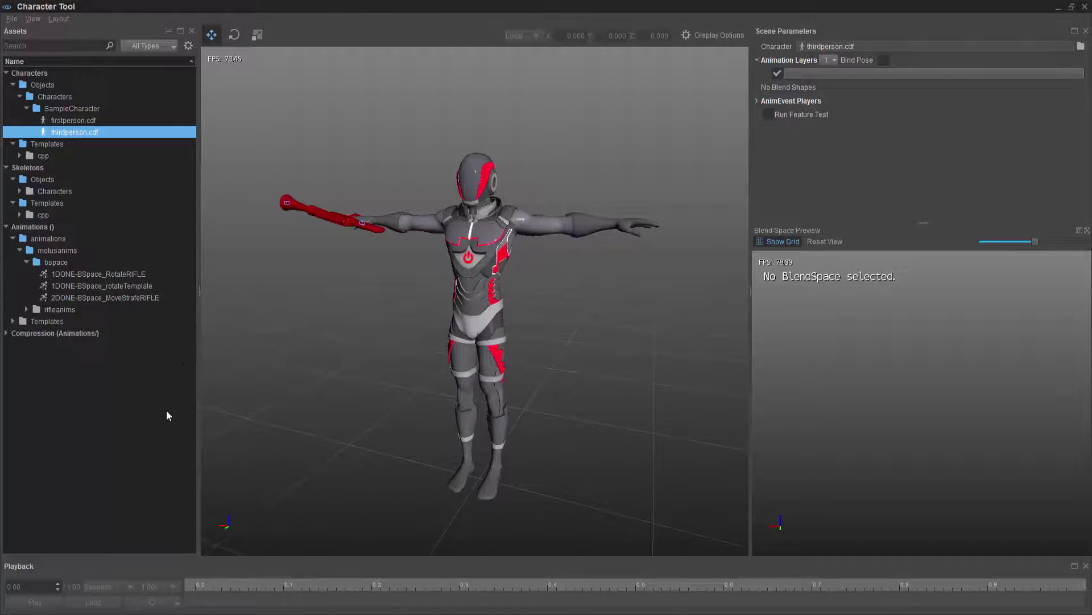
left_click(138, 286)
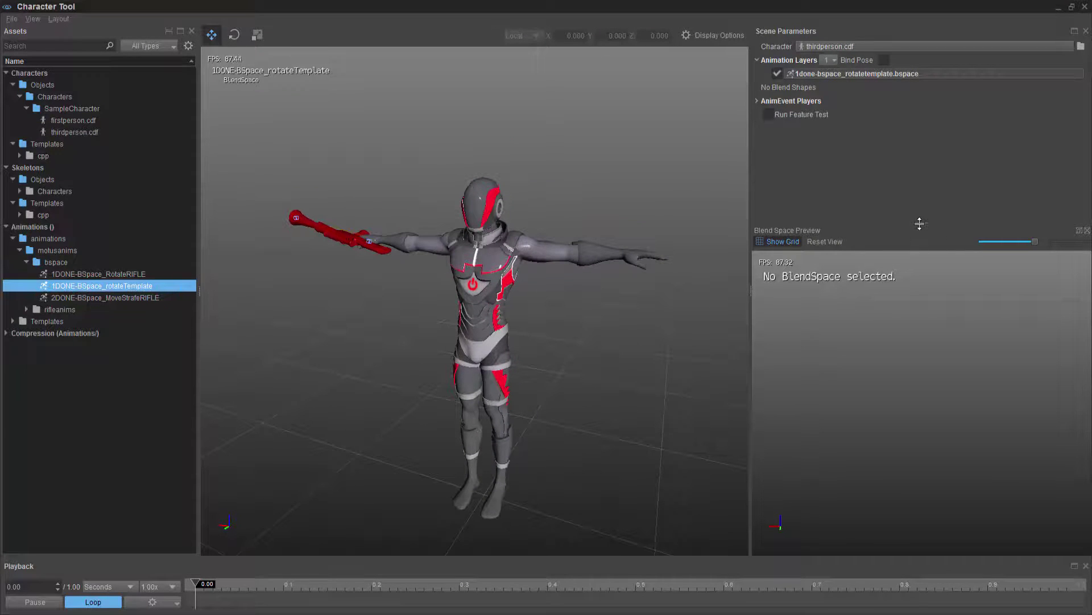
Step: Reset the Character Tool layout to default and expand the TurnAngle dimension
left_click_drag(920, 223, 923, 284)
left_click(58, 19)
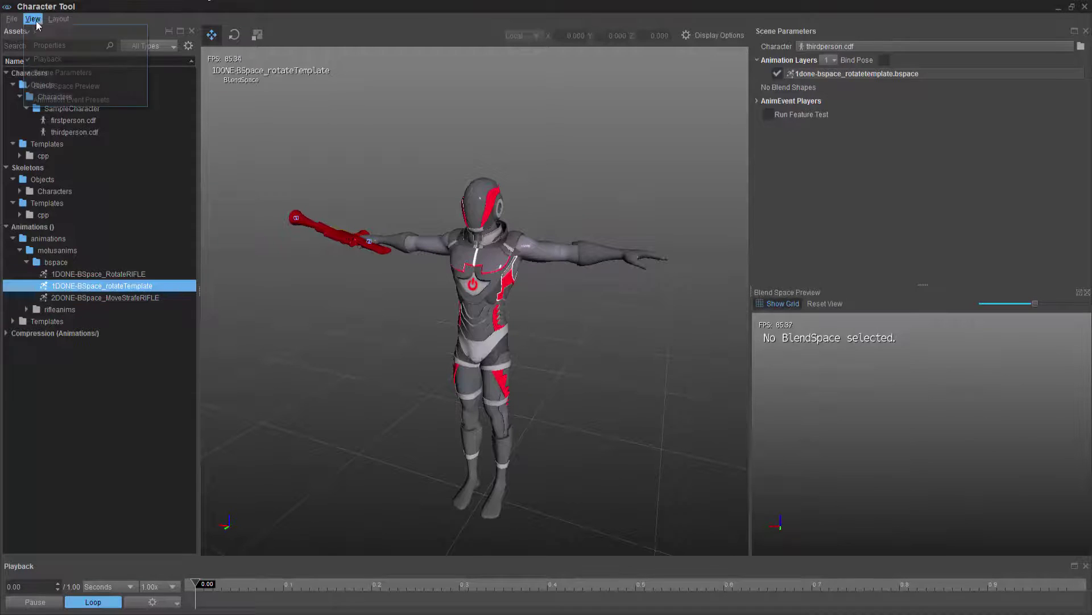
left_click(63, 52)
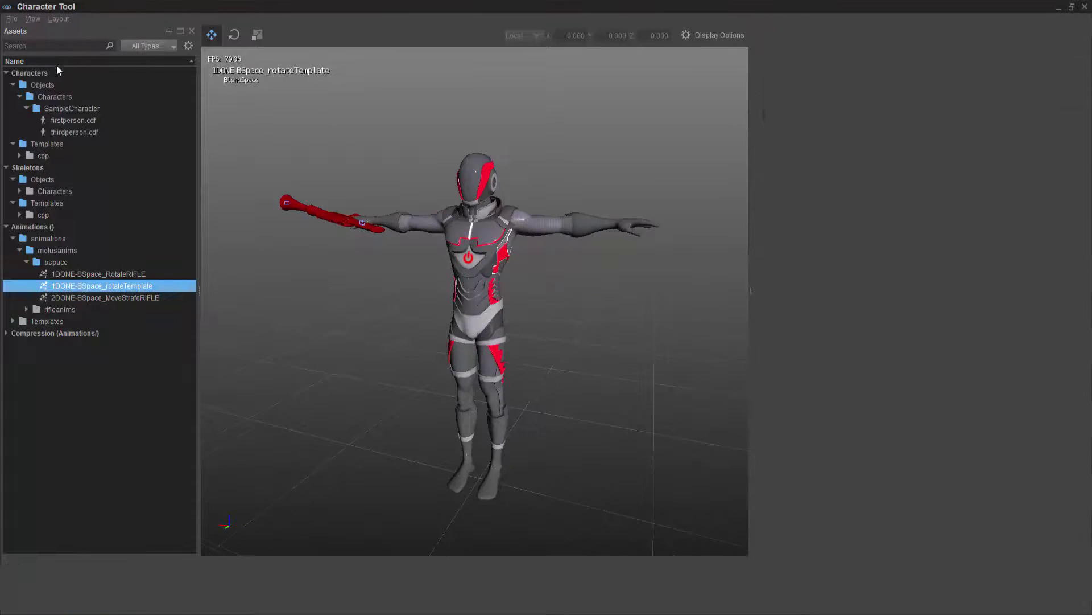
left_click(941, 241)
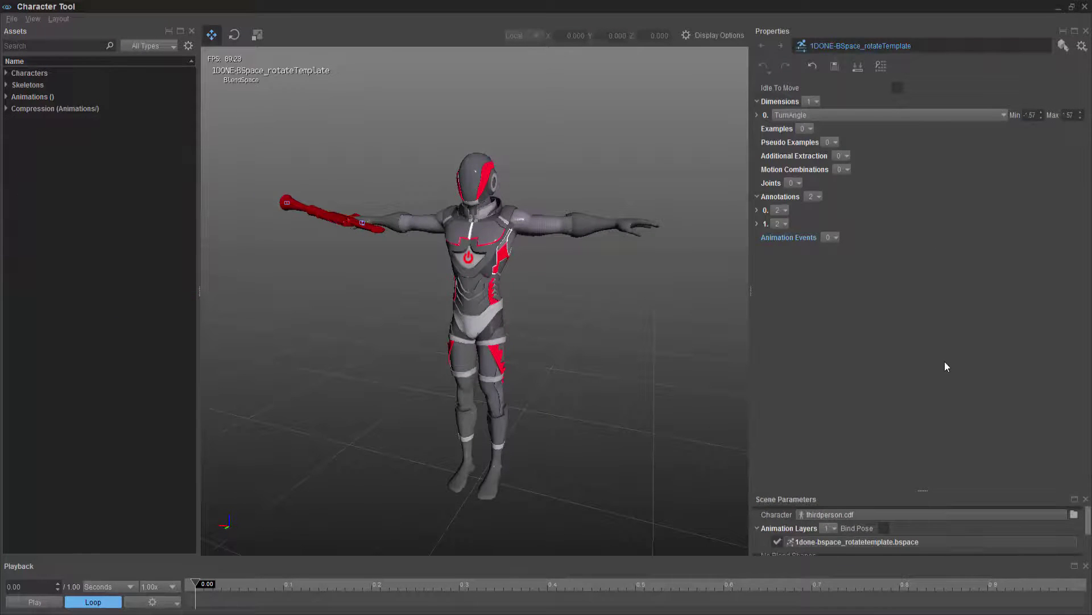
left_click(757, 115)
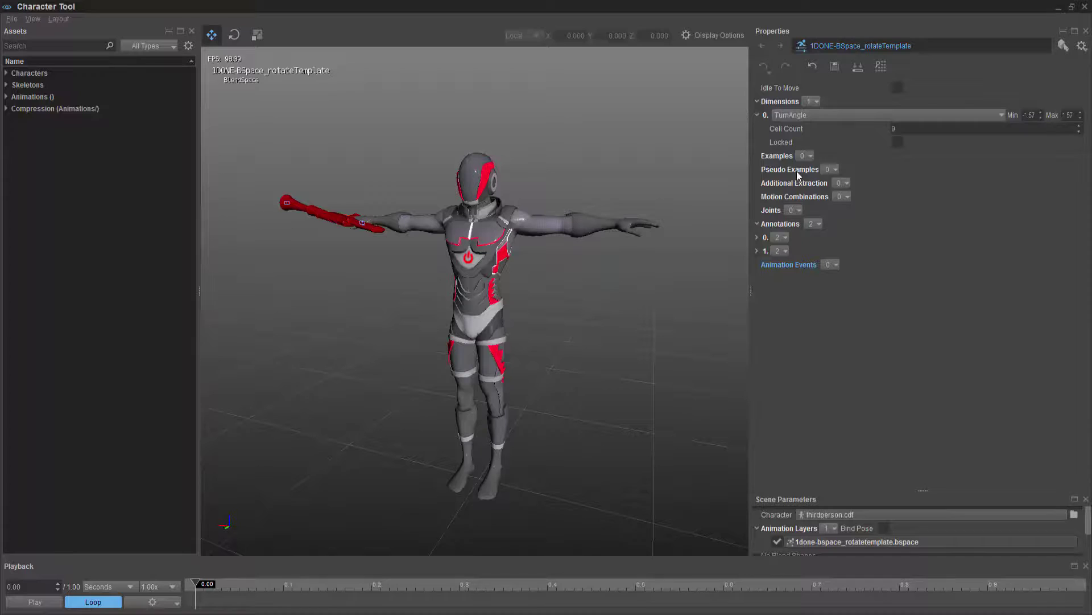
Step: Add three examples to the blend space via the Examples count dropdown
left_click(807, 155)
left_click(813, 179)
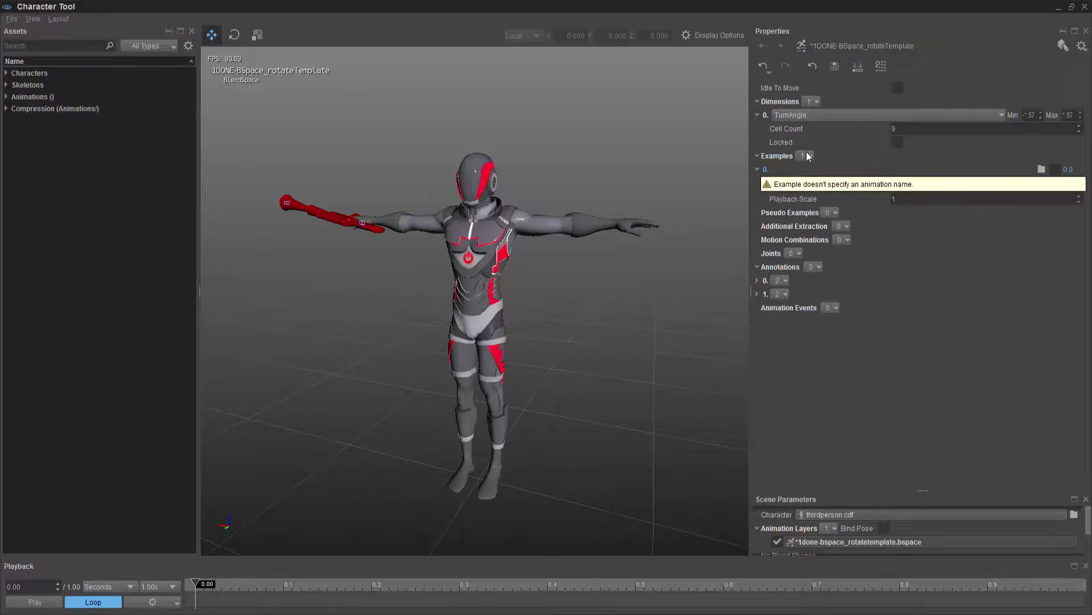
left_click(806, 155)
left_click(812, 182)
left_click(807, 157)
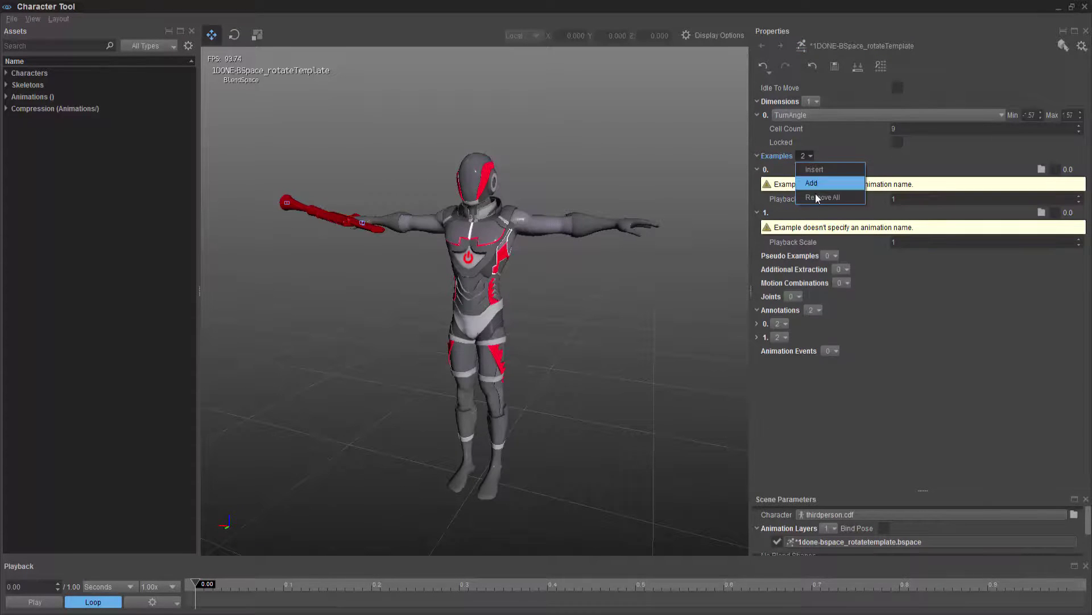
left_click(813, 183)
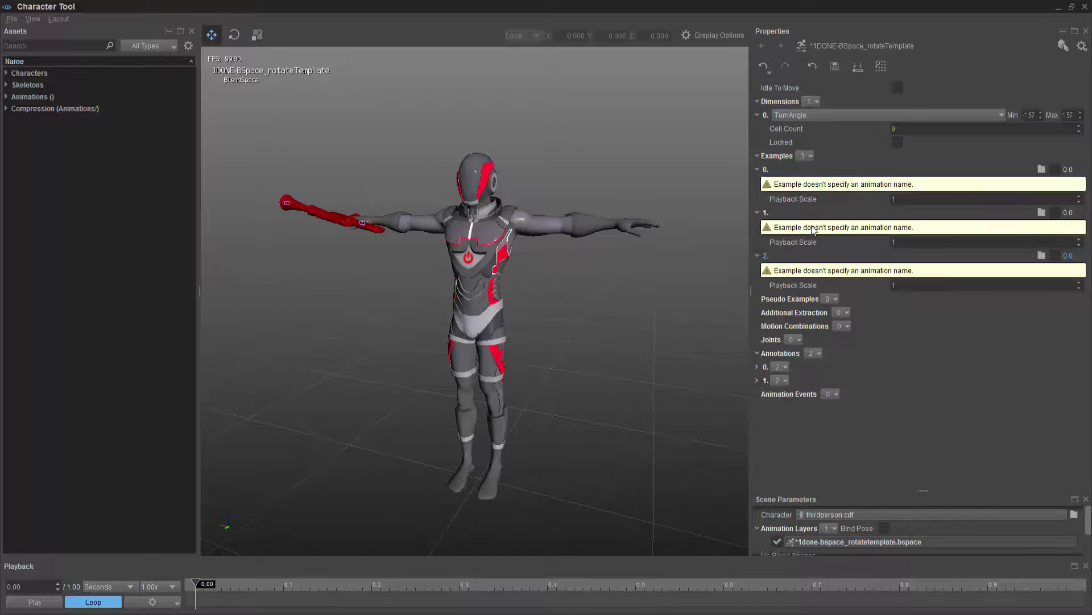
Step: Show the Blend Space Preview panel, close Scene Parameters, and enlarge the preview
left_click_drag(924, 490, 923, 430)
left_click(40, 19)
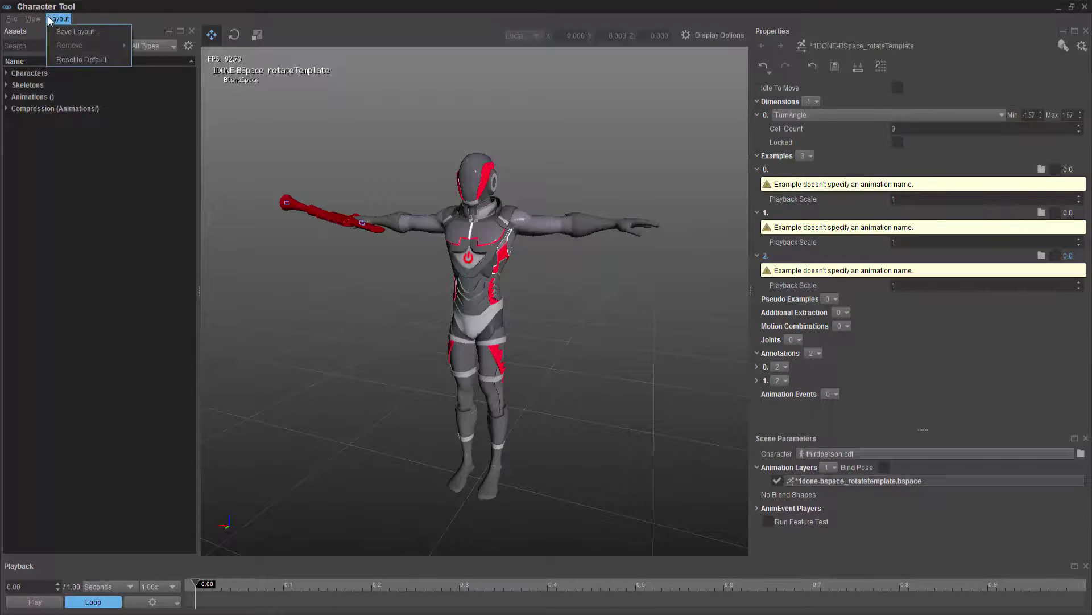
left_click(56, 84)
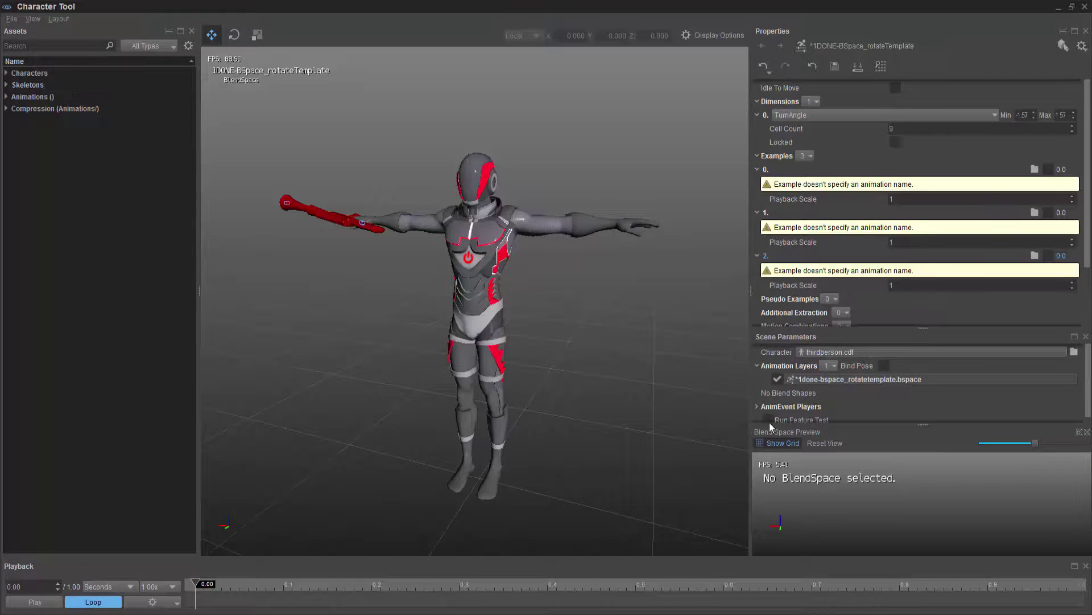
left_click(1085, 336)
left_click_drag(921, 391, 922, 320)
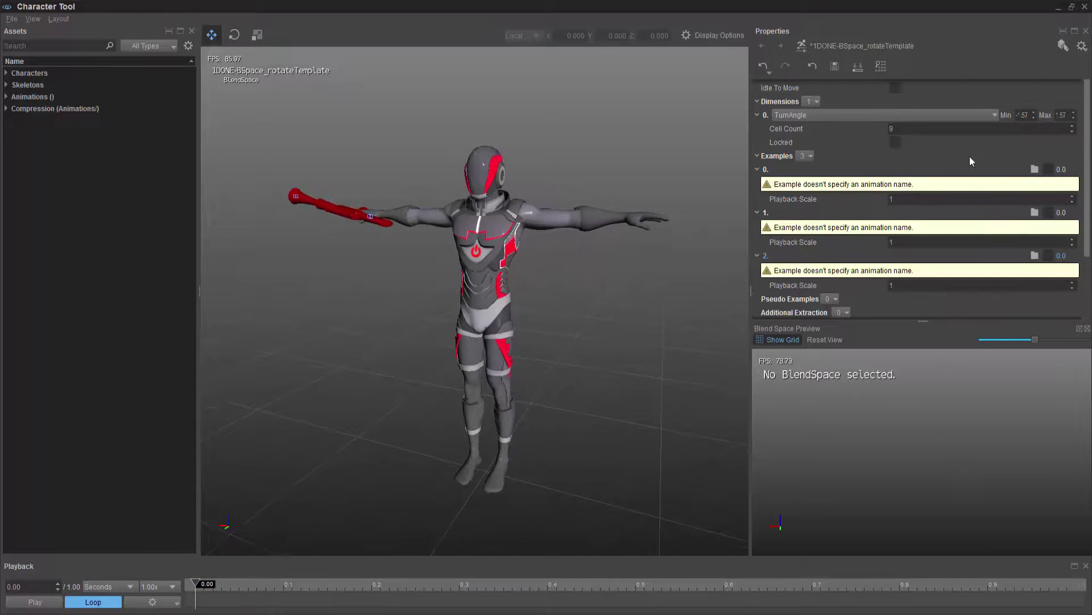
Step: Assign rifleAim_idle_3p to example 1, stepRifleAimRotate_rgt_90_3p to example 0, stepRifleAimRotate_lft_90_3p to example 2
left_click(1035, 213)
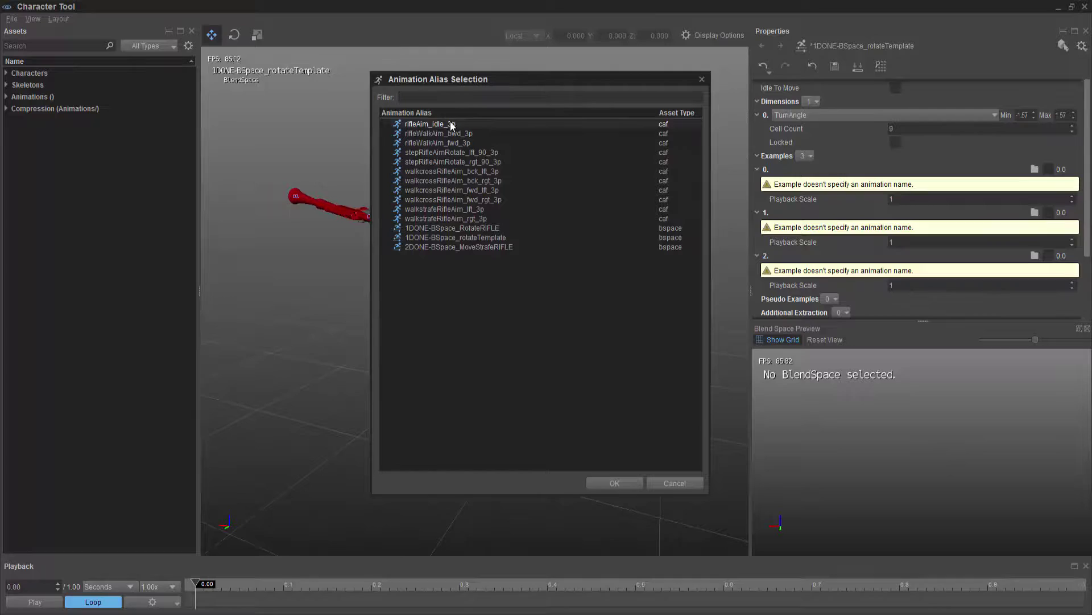
left_click(433, 124)
left_click(624, 481)
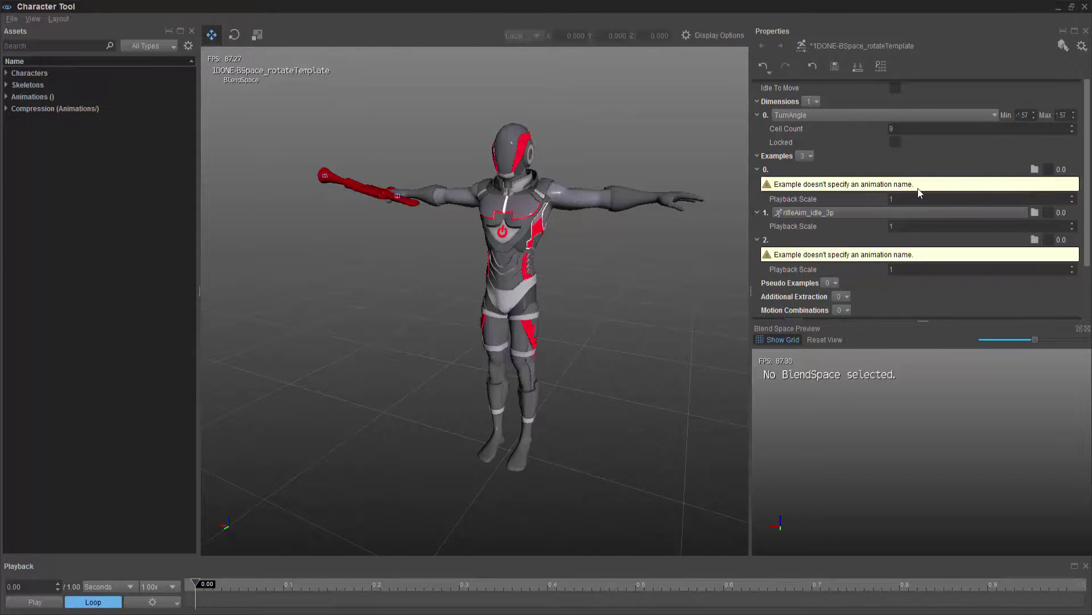
left_click(1035, 170)
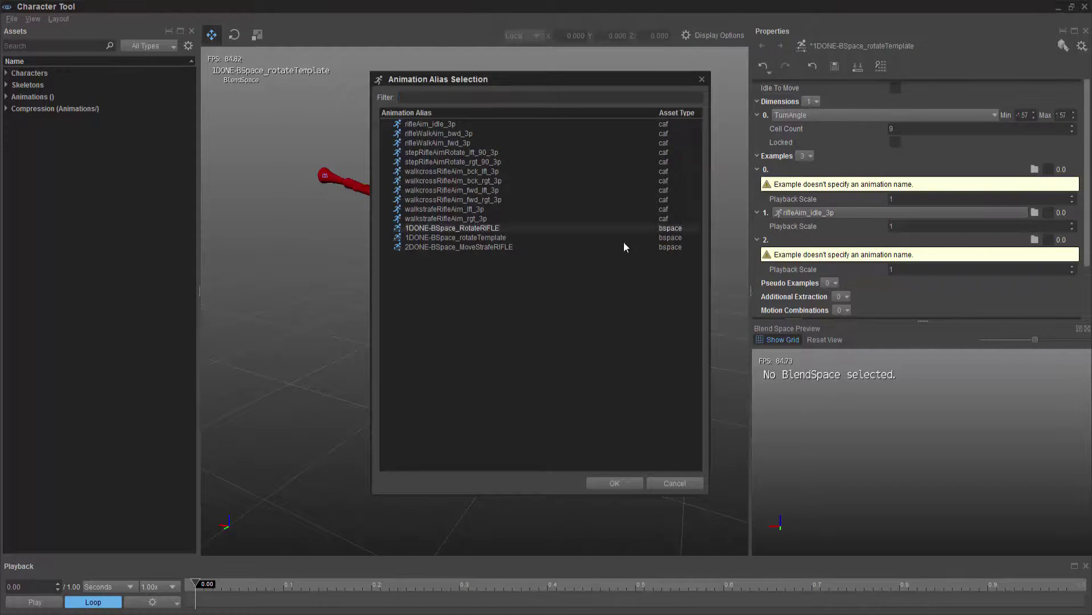
left_click(484, 161)
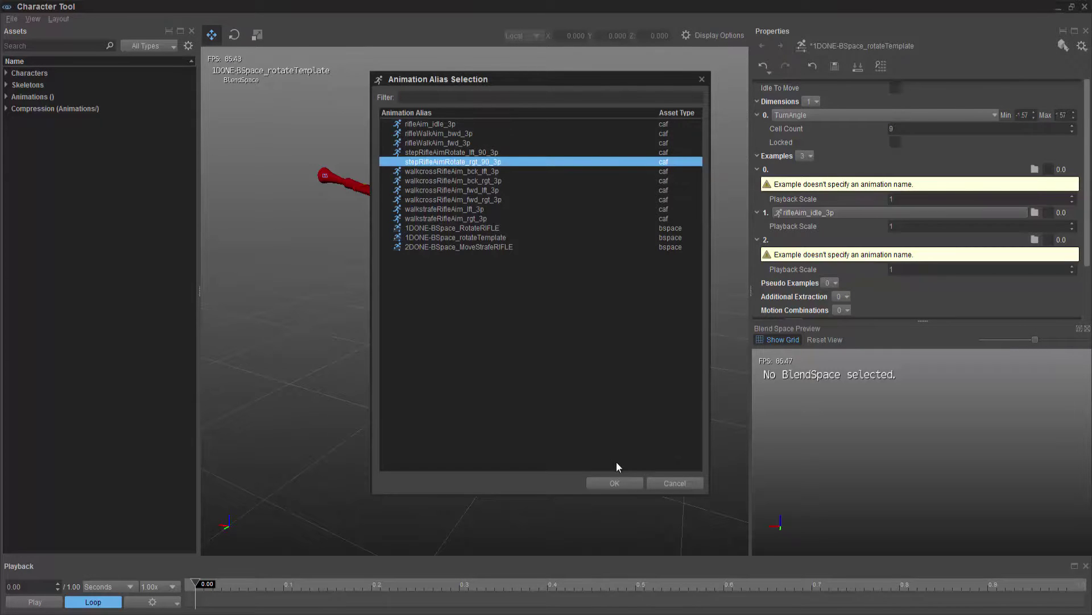
left_click(615, 483)
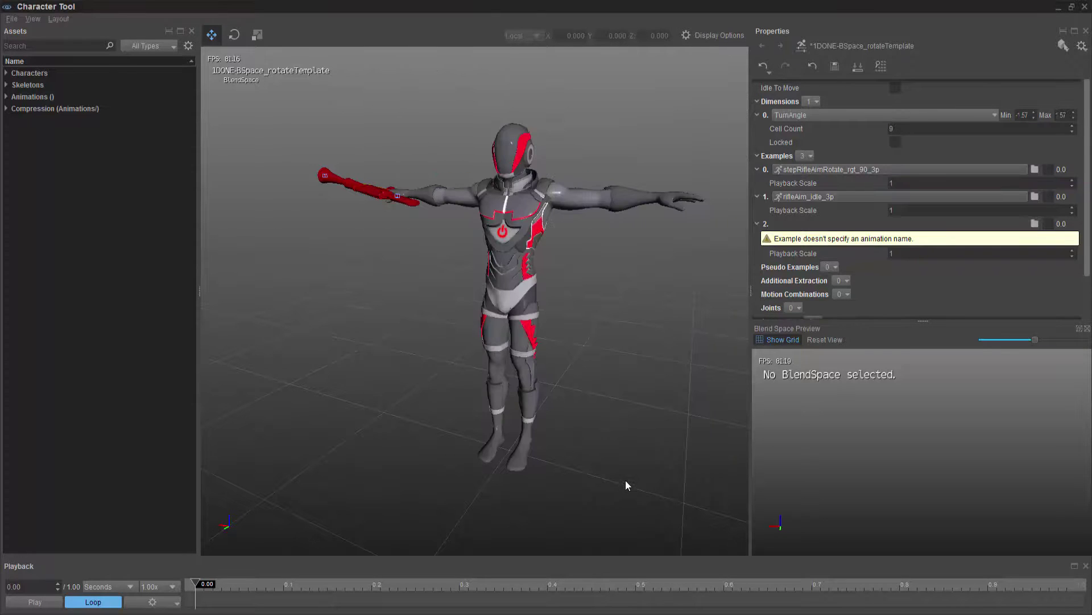
left_click(1034, 225)
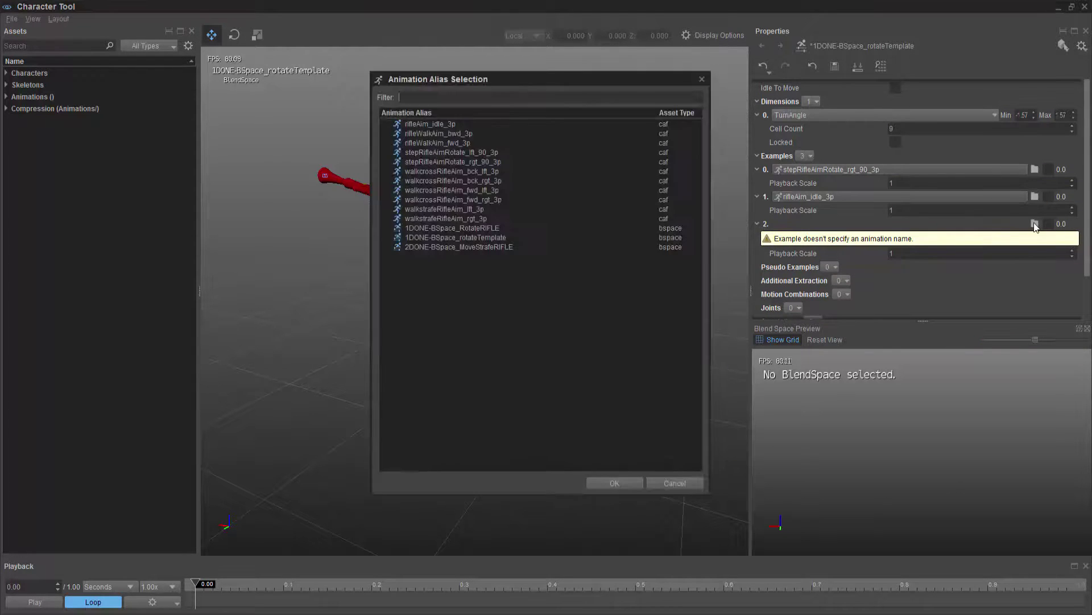
left_click(461, 152)
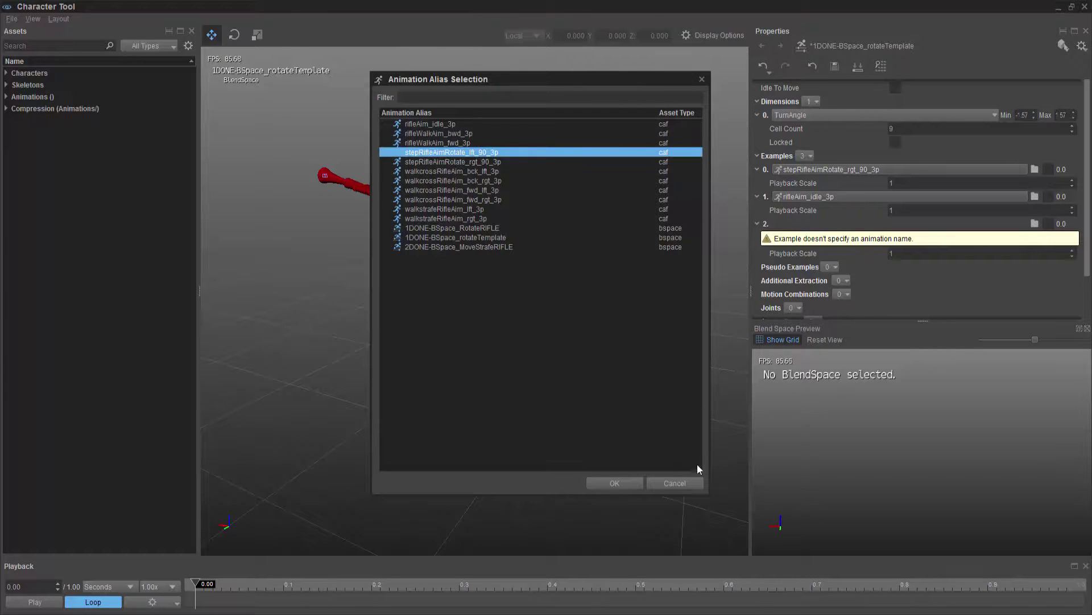
left_click(635, 484)
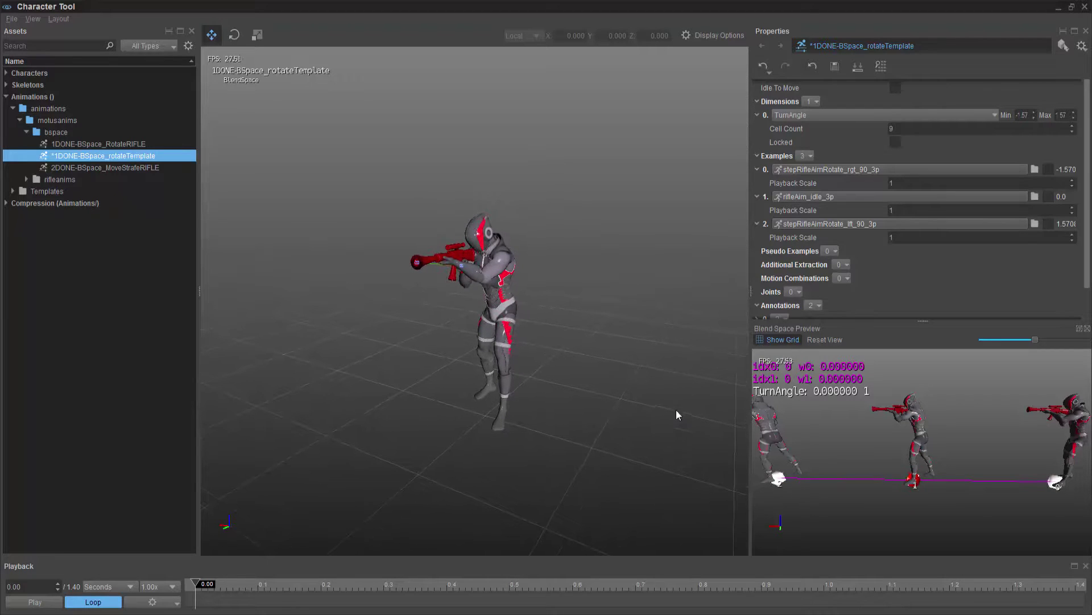
Step: Start blend space playback and expand annotations 0 and 1
left_click_drag(750, 404, 538, 405)
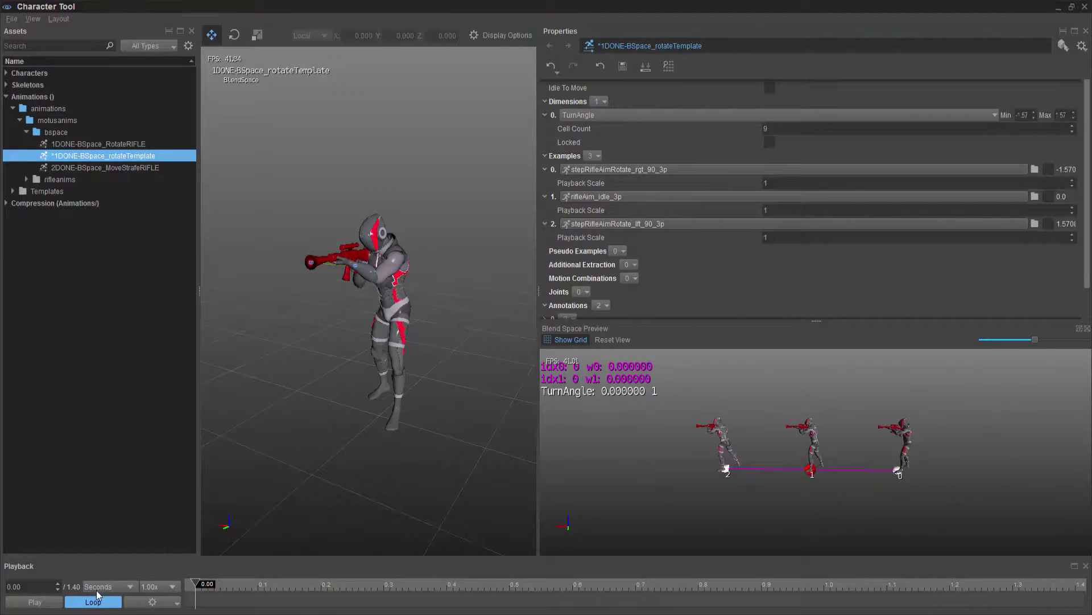
left_click(44, 602)
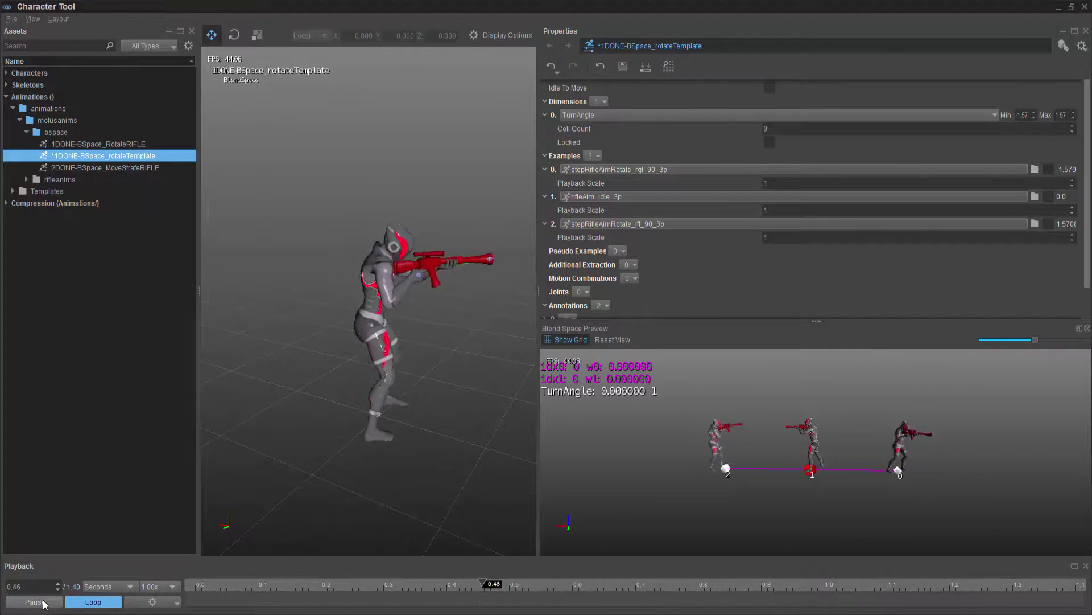
left_click_drag(653, 321, 655, 369)
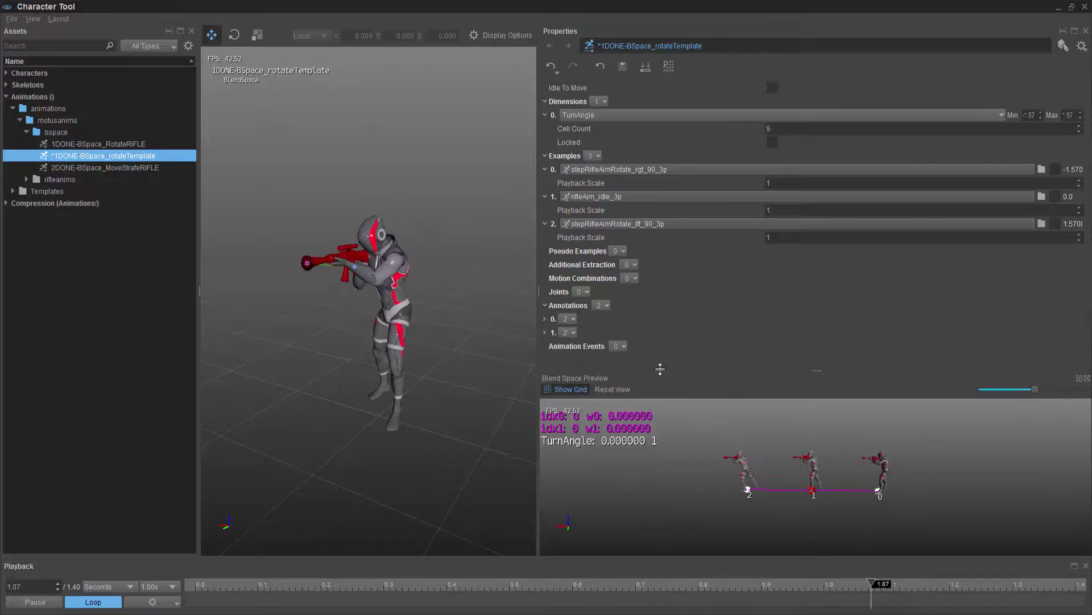
left_click(546, 319)
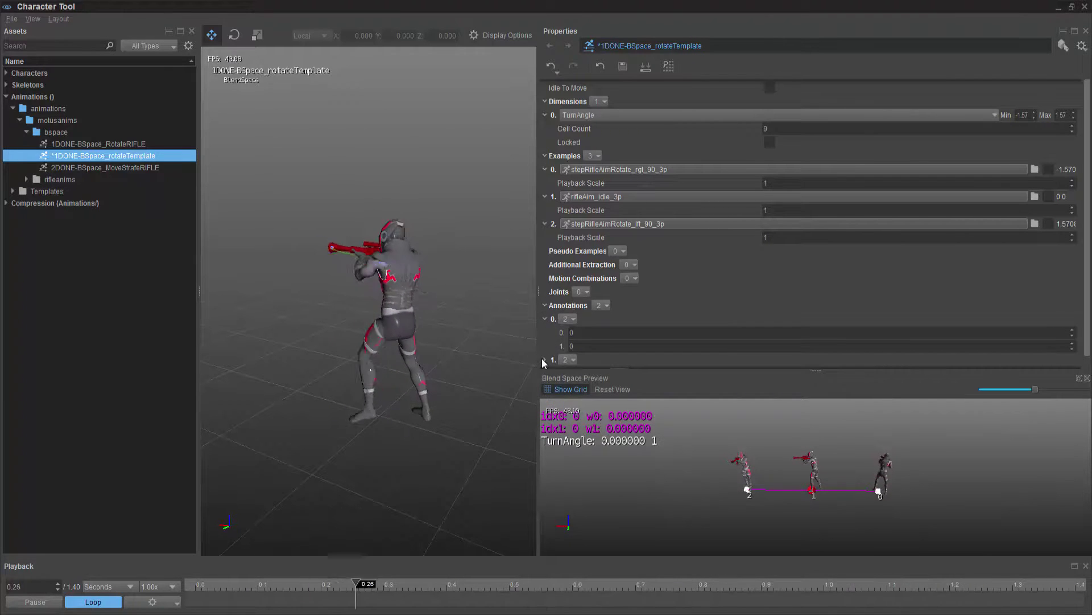
left_click(545, 360)
scroll(547, 347, "down", 1)
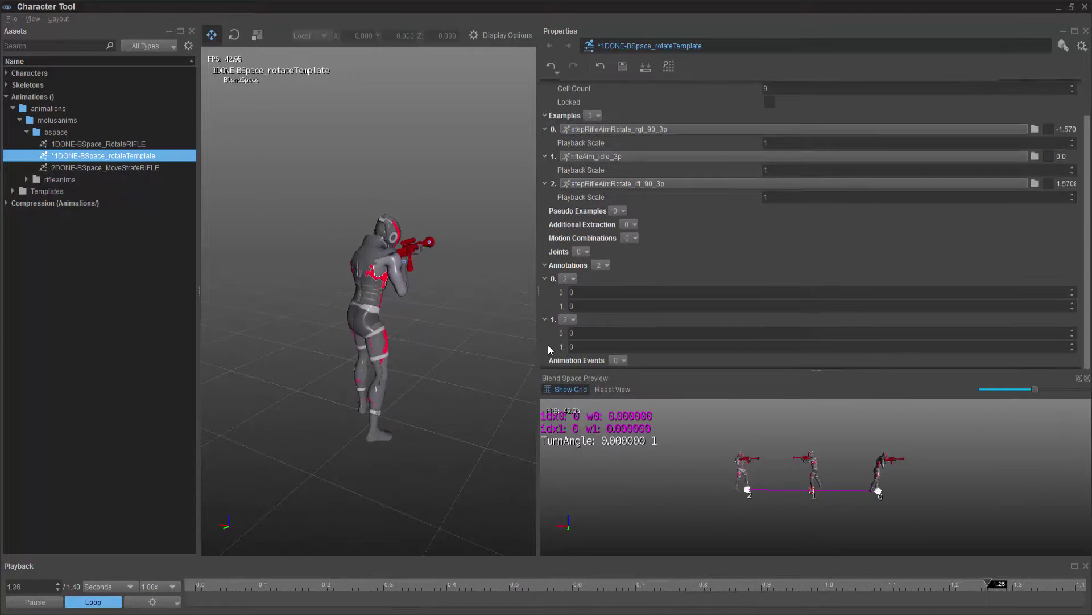
Step: Set annotation 0 to examples 0, 1 and annotation 1 to examples 1, 2
left_click(585, 306)
type("1")
left_click(585, 335)
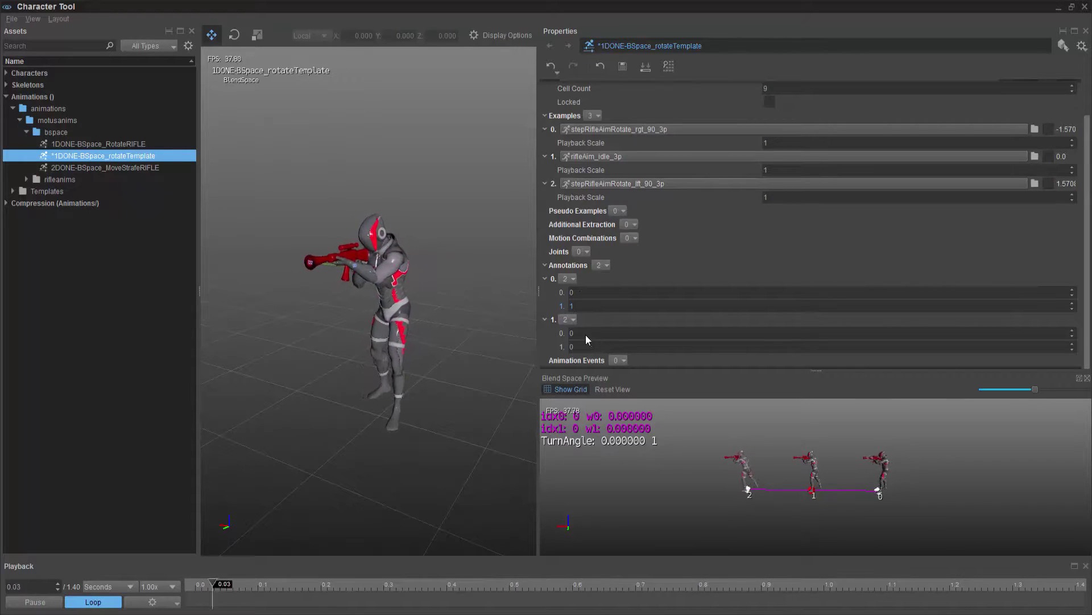
type("1")
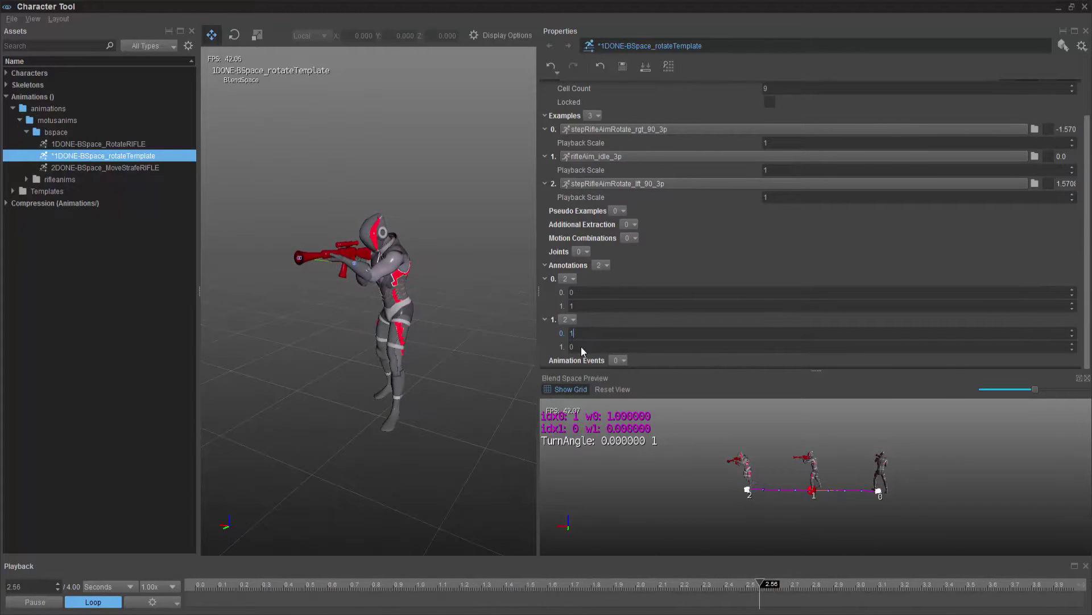
left_click(581, 347)
type("2")
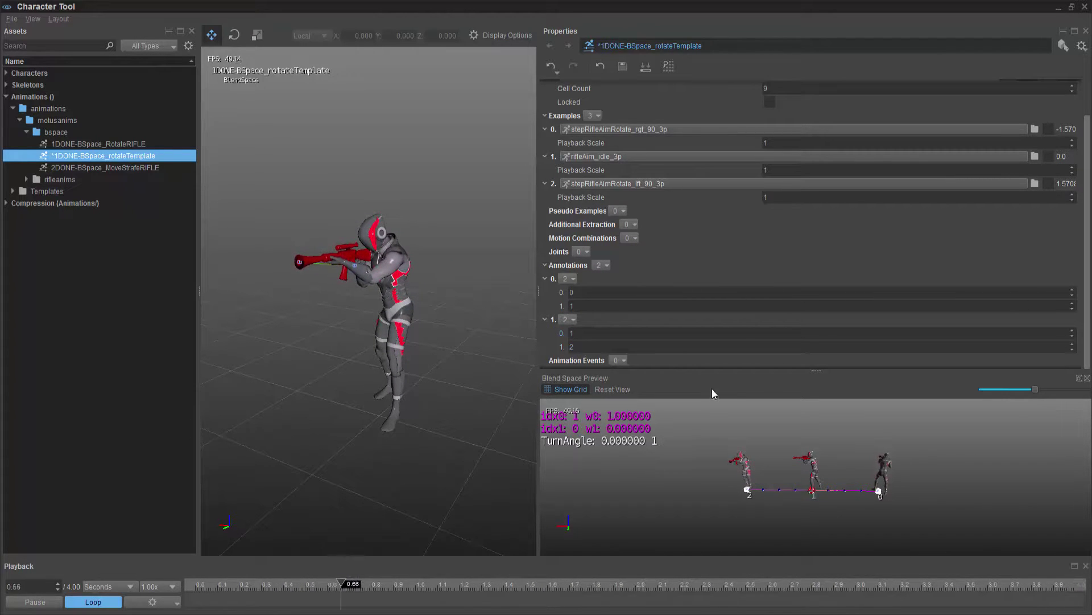
Step: Pause playback and enlarge the blend space preview
left_click_drag(816, 369, 817, 384)
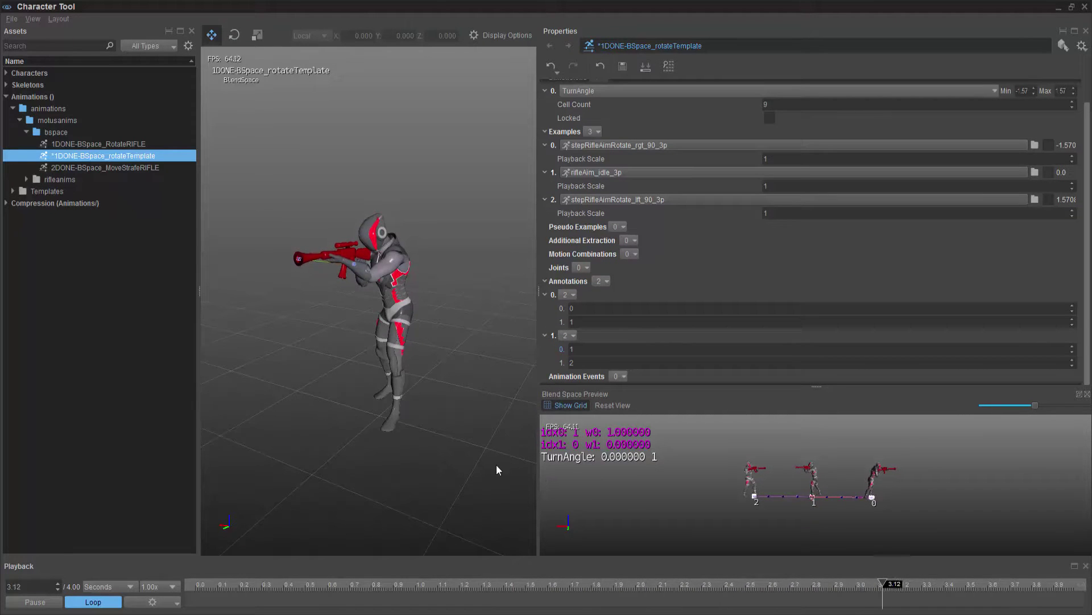
left_click(35, 601)
left_click_drag(816, 386, 825, 292)
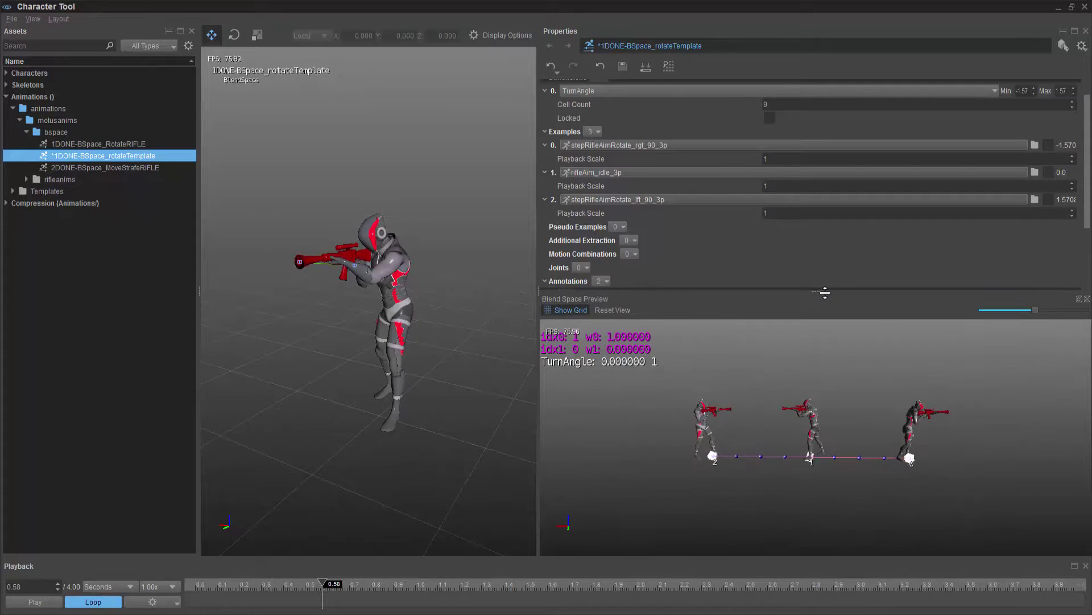
Step: Resume playback and bring back the Scene Parameters panel via View
key("space")
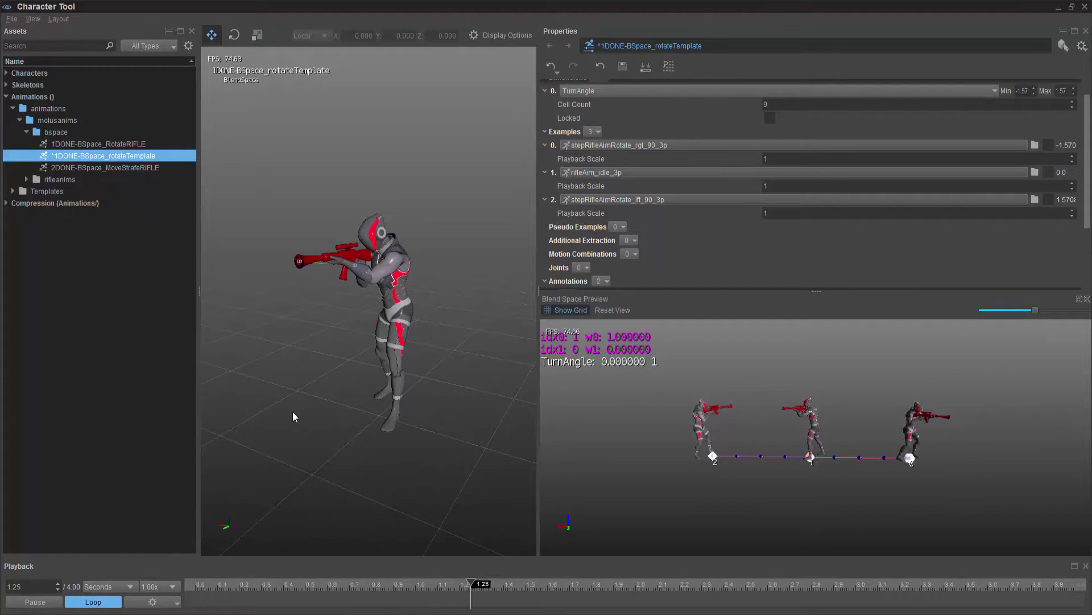
left_click(31, 21)
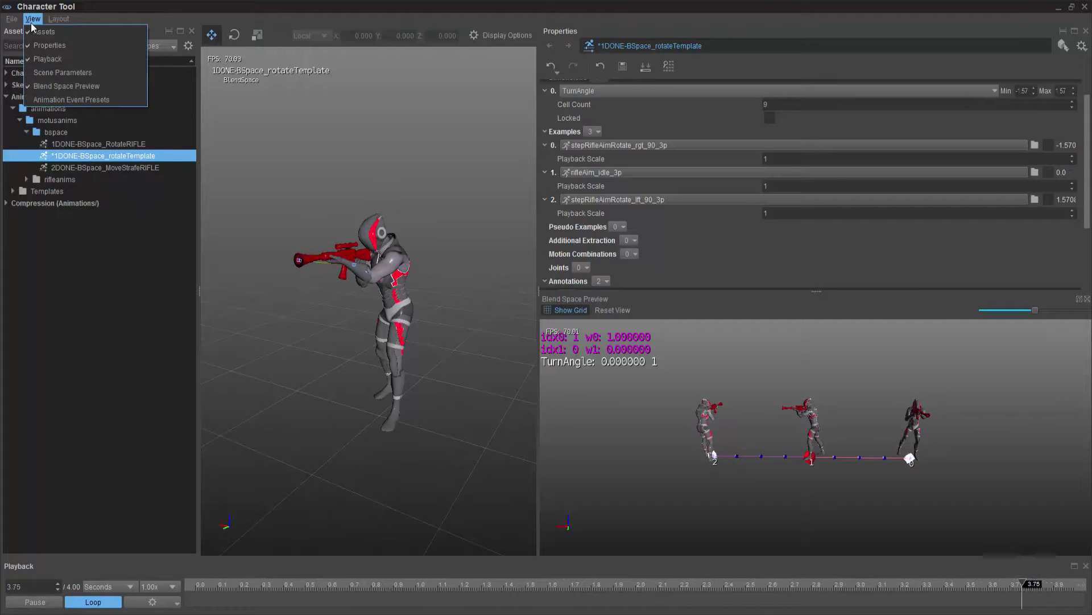
left_click(57, 73)
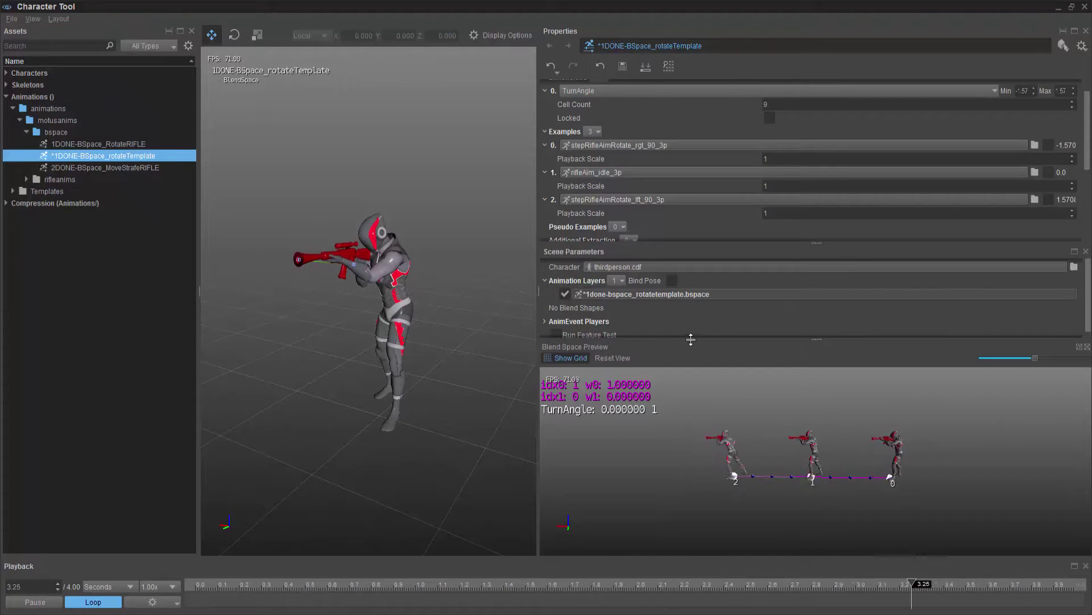
left_click_drag(691, 340, 757, 364)
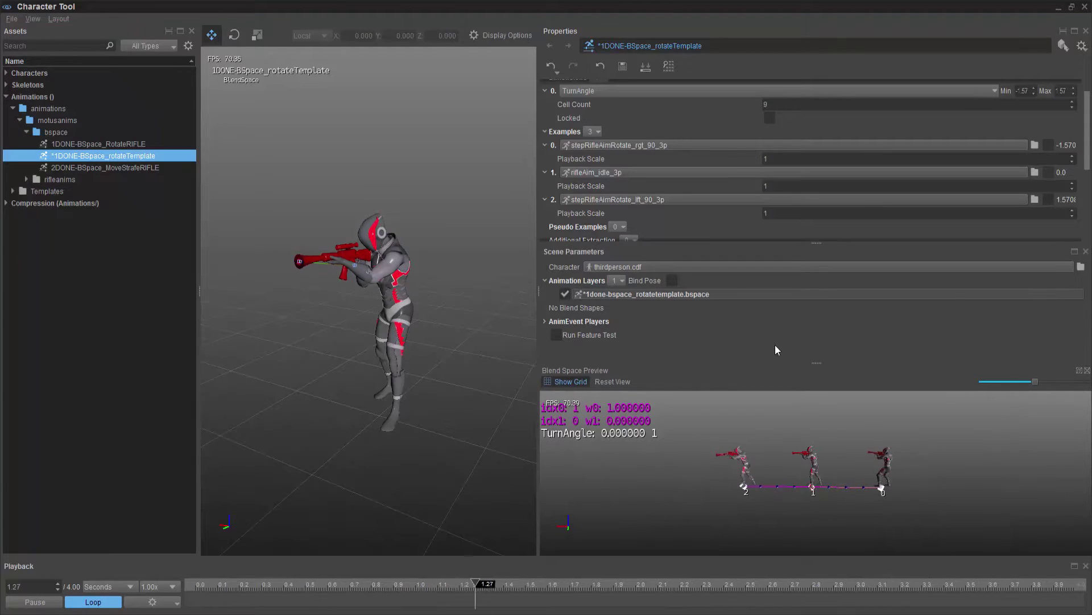
Step: Expand the blend space layer and lower Turn Angle to about -1.56
left_click(554, 294)
left_click_drag(923, 307, 855, 307)
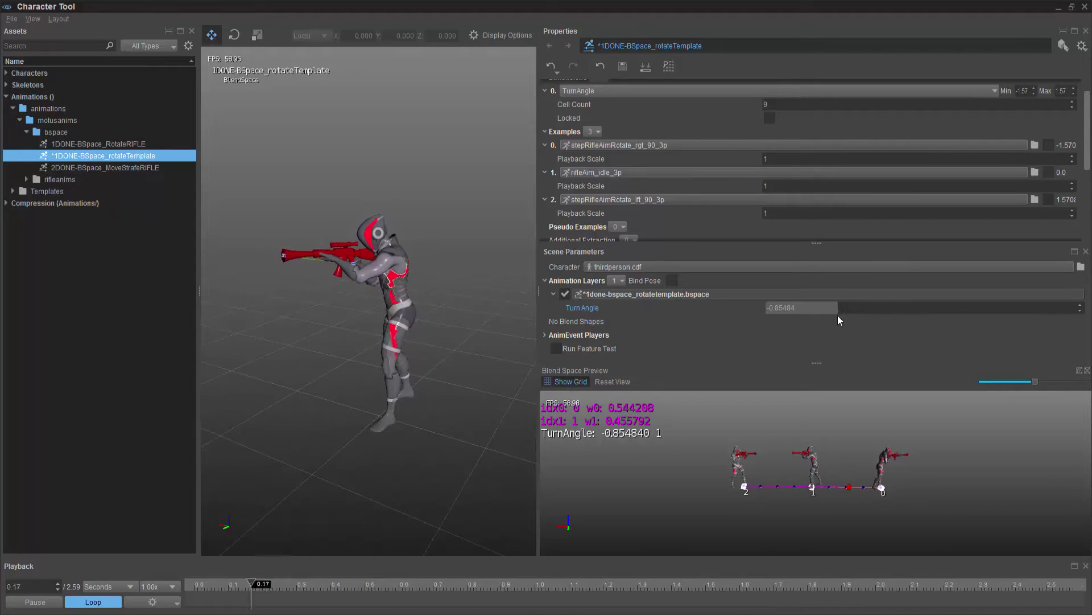
left_click_drag(837, 315, 765, 307)
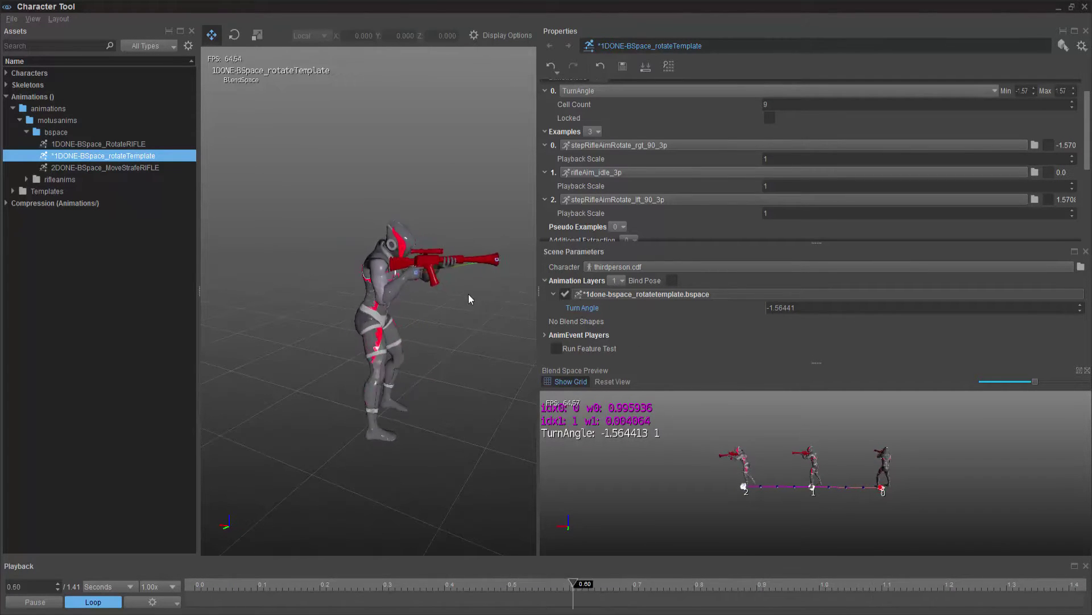